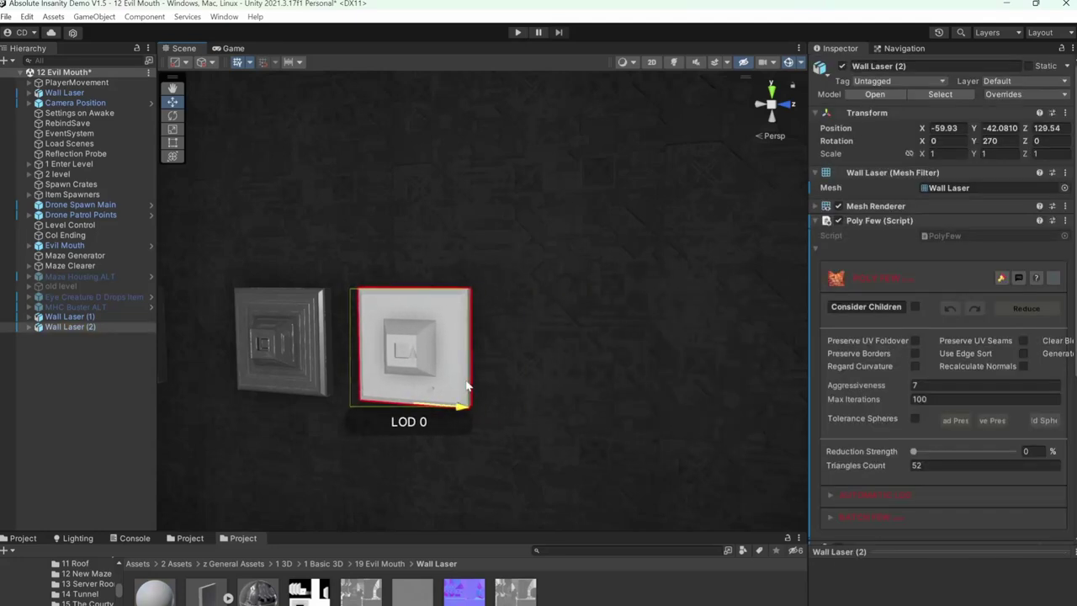
# Try assigning a Wall Laser texture as the albedo map of the Blank material.
pyautogui.scroll(3, 496, 366)
pyautogui.moveTo(506, 362); pyautogui.dragTo(541, 367, button='middle')
pyautogui.scroll(1, 541, 367)
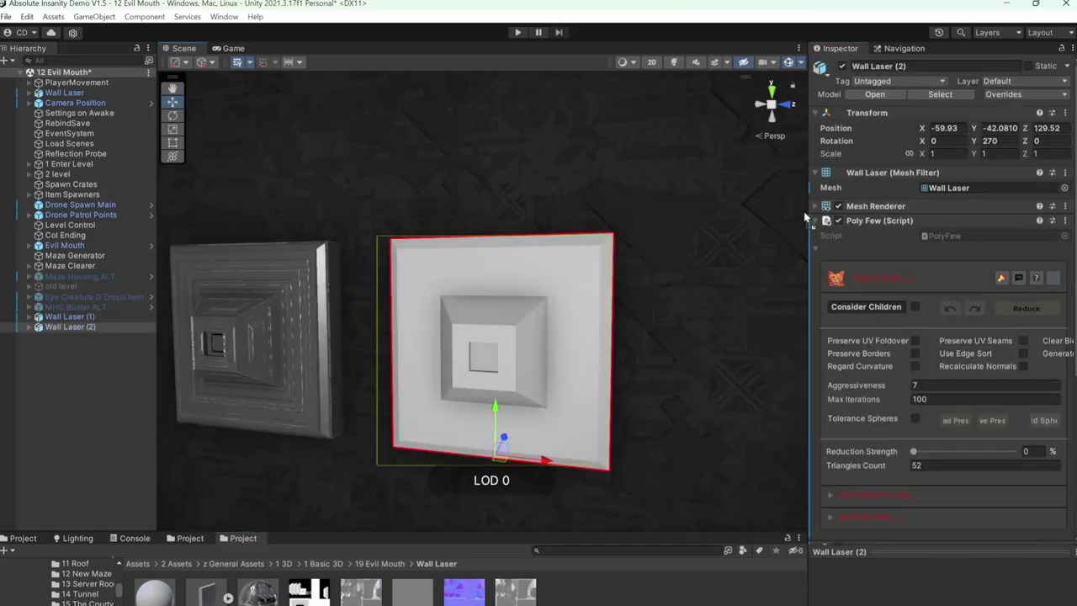
pyautogui.click(165, 597)
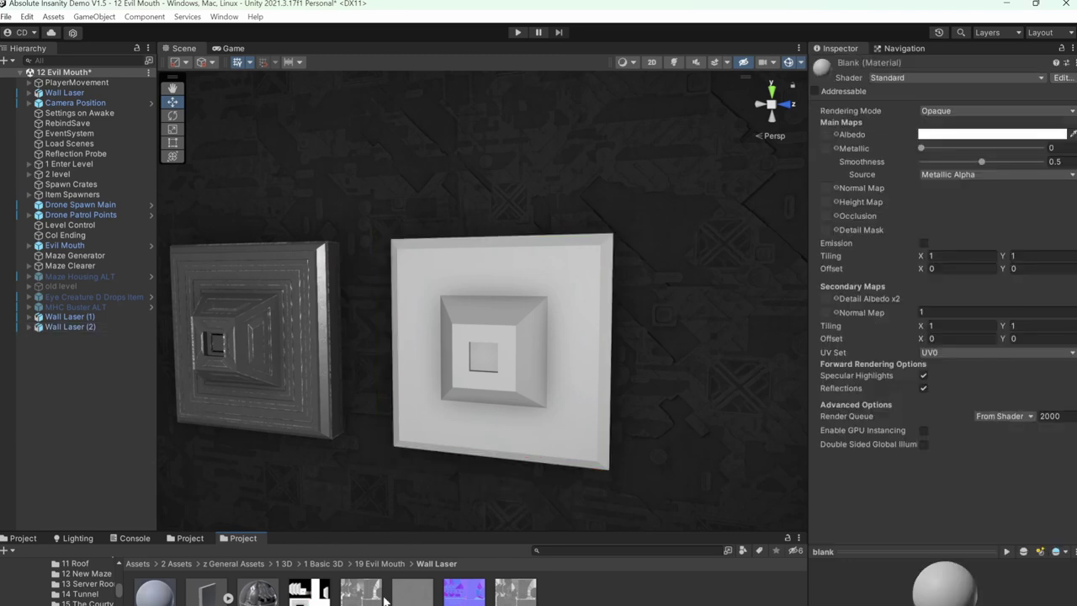
pyautogui.moveTo(838, 123); pyautogui.dragTo(826, 135)
pyautogui.scroll(4, 608, 328)
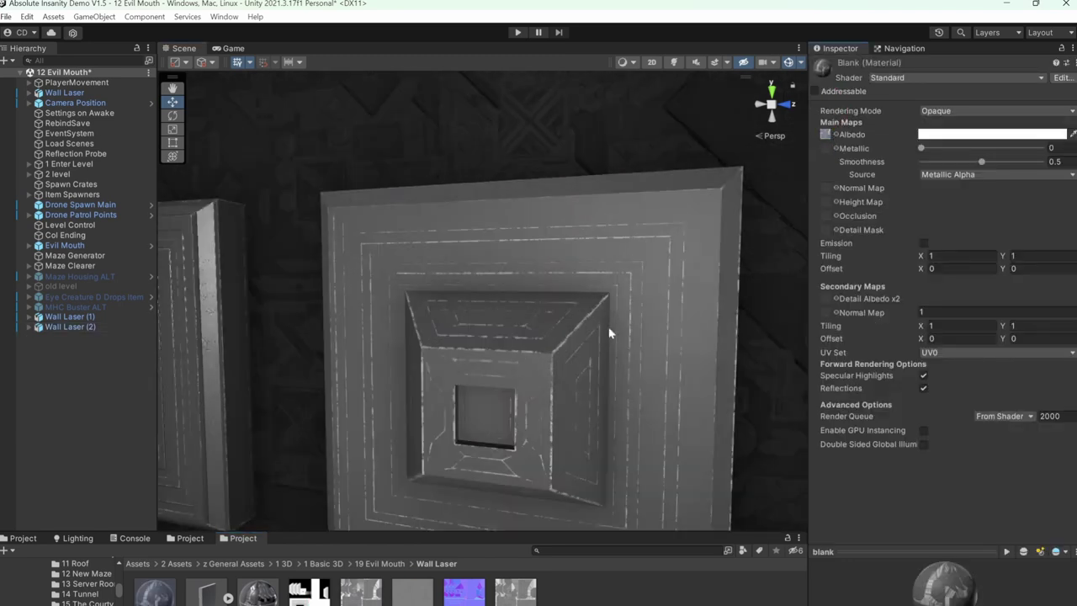
# Undo the albedo texture assignment on the Blank material.
pyautogui.scroll(-2, 604, 332)
pyautogui.moveTo(602, 333); pyautogui.dragTo(612, 377, button='right')
pyautogui.hotkey('ctrl', 'z')
pyautogui.scroll(-5, 609, 376)
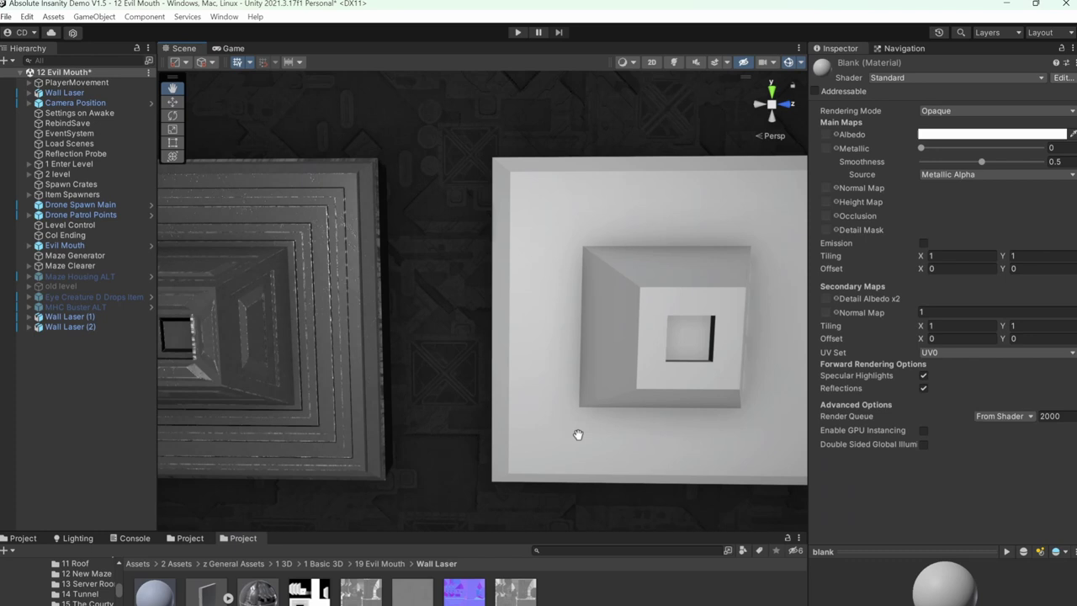
pyautogui.scroll(-2, 512, 478)
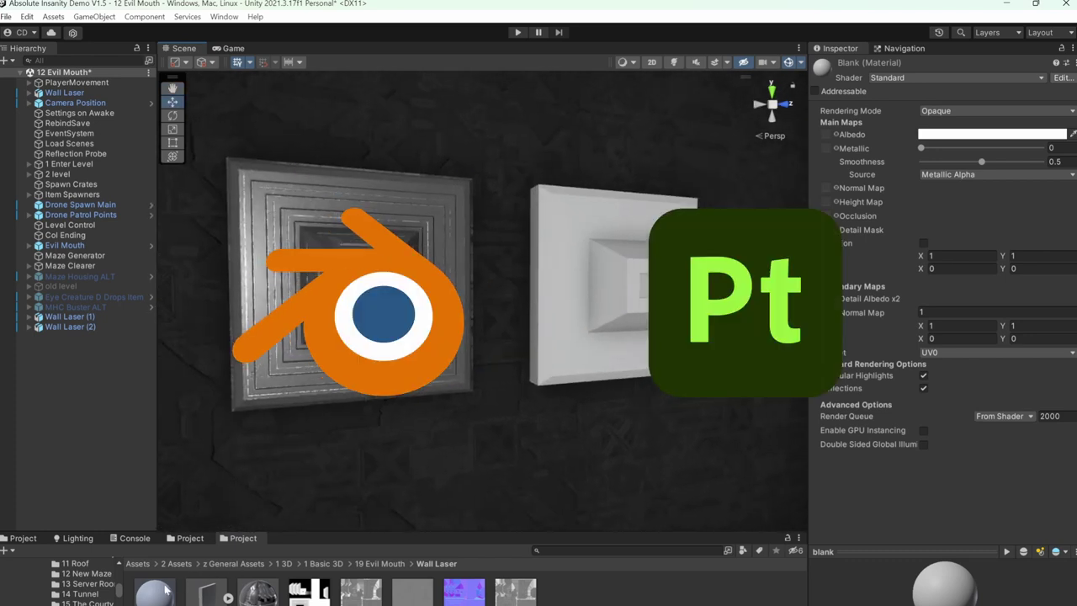
# Set the Blank material's albedo colour to grey 767676.
pyautogui.click(947, 134)
pyautogui.moveTo(982, 222); pyautogui.dragTo(961, 230)
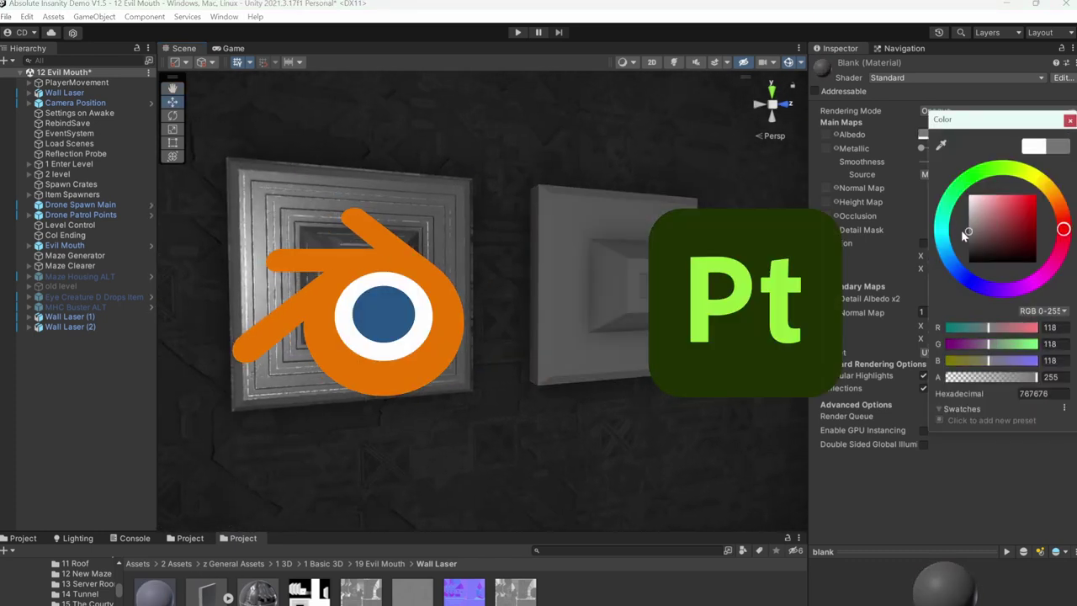
pyautogui.click(683, 578)
pyautogui.scroll(5, 639, 438)
pyautogui.moveTo(627, 438); pyautogui.dragTo(682, 432, button='middle')
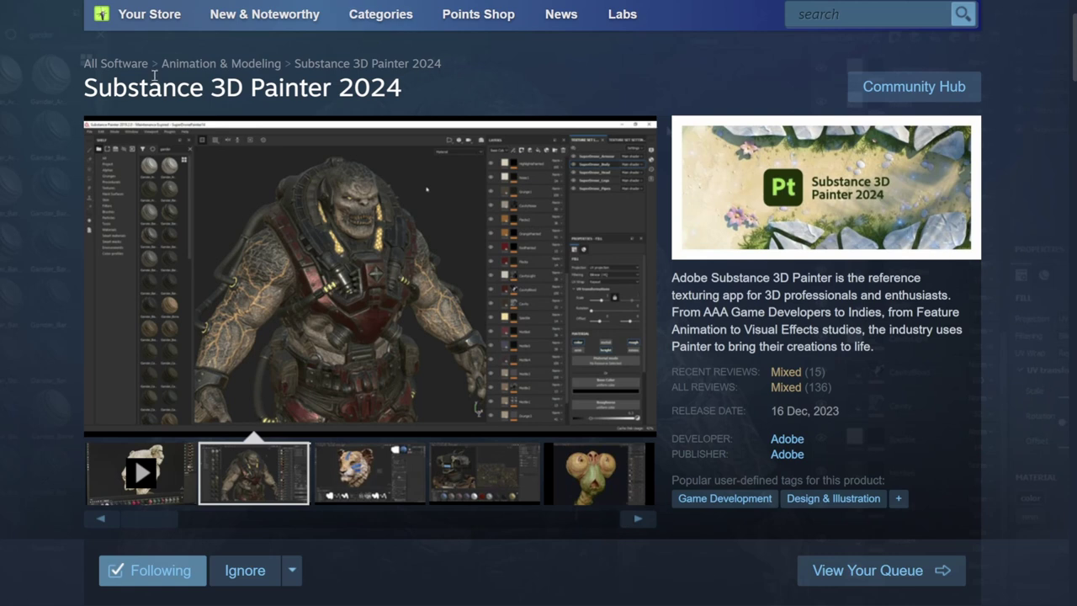
# Highlight the Substance 3D Painter 2024 title on its store page.
pyautogui.moveTo(82, 86); pyautogui.dragTo(405, 93)
pyautogui.click(494, 97)
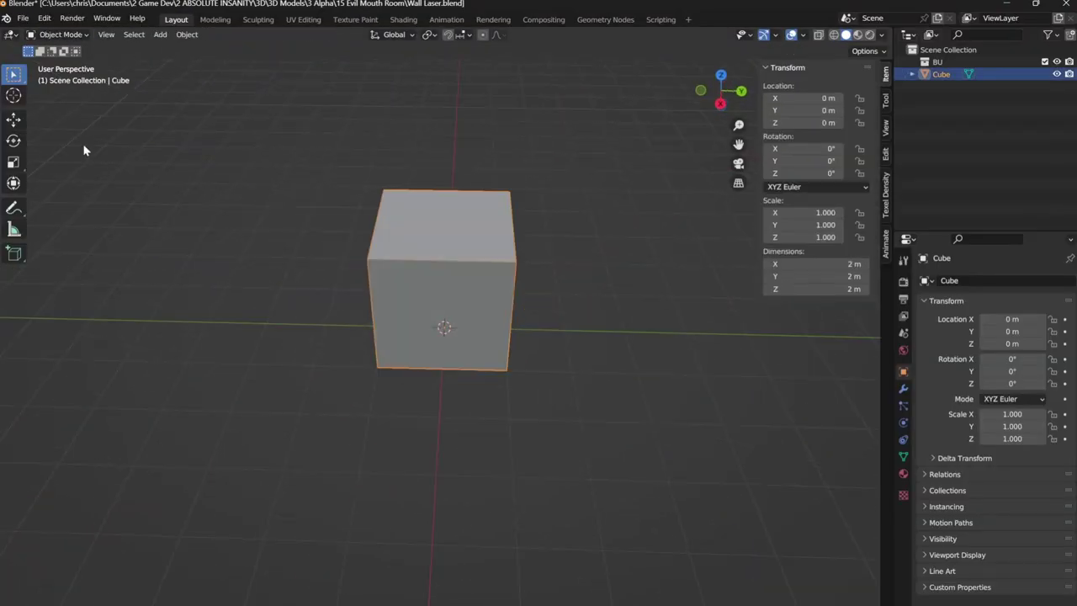
# Apply all transforms to the wall laser model in Blender.
pyautogui.hotkey('ctrl', 'a')
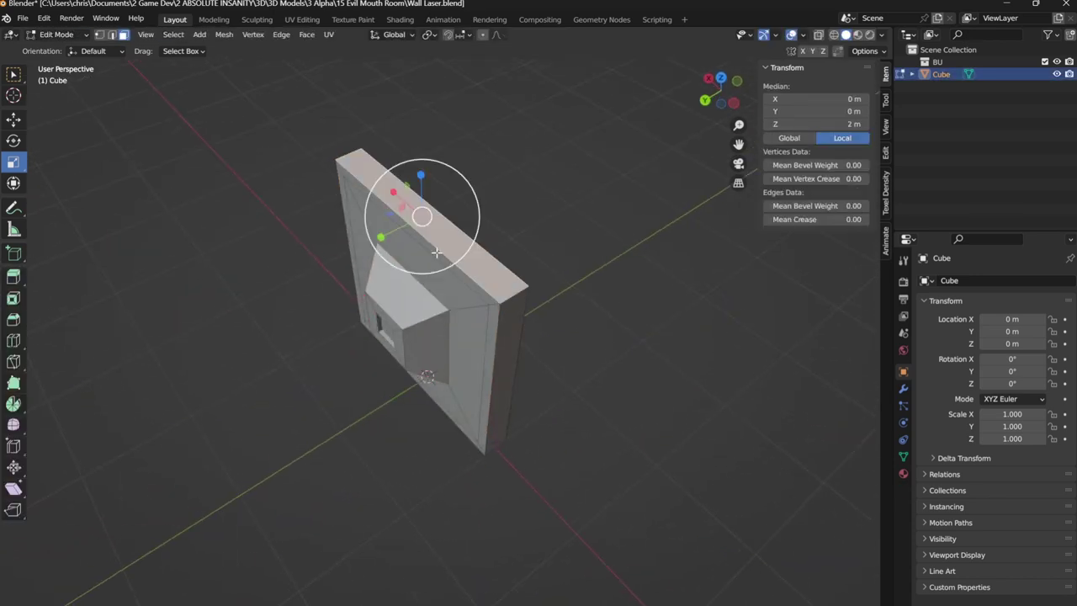
pyautogui.click(13, 119)
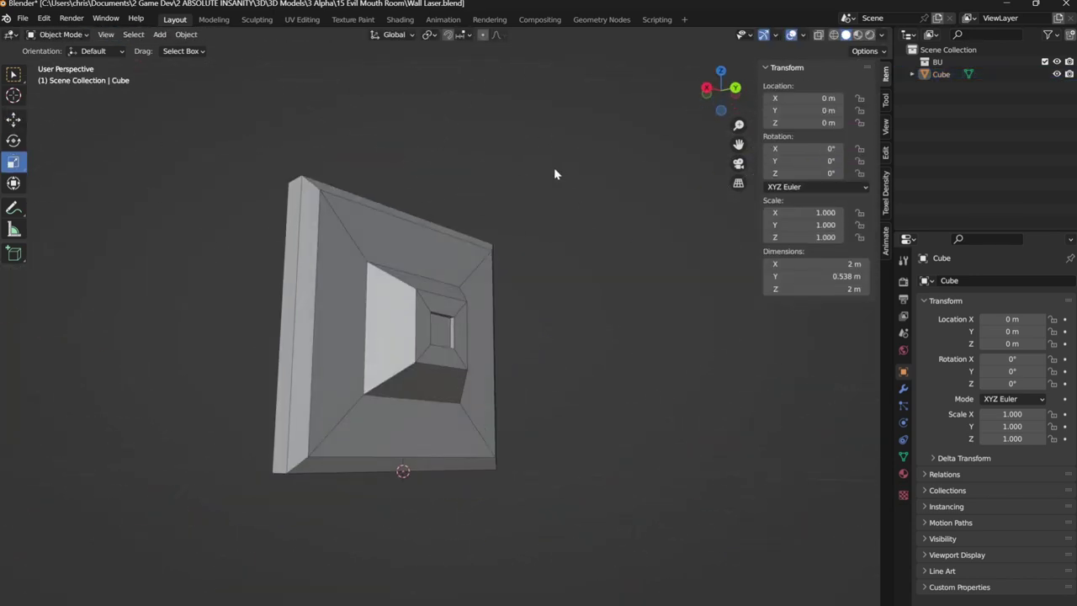
pyautogui.hotkey('ctrl', 'a')
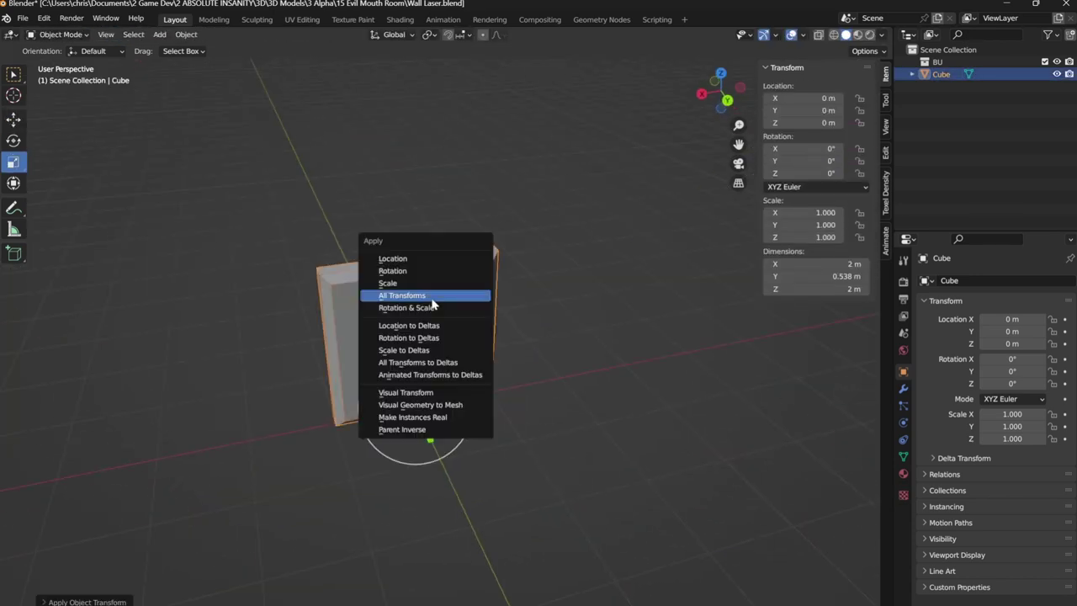
pyautogui.click(407, 293)
pyautogui.click(366, 179)
pyautogui.moveTo(367, 178); pyautogui.dragTo(580, 211, button='middle')
pyautogui.moveTo(651, 216); pyautogui.dragTo(218, 193, button='middle')
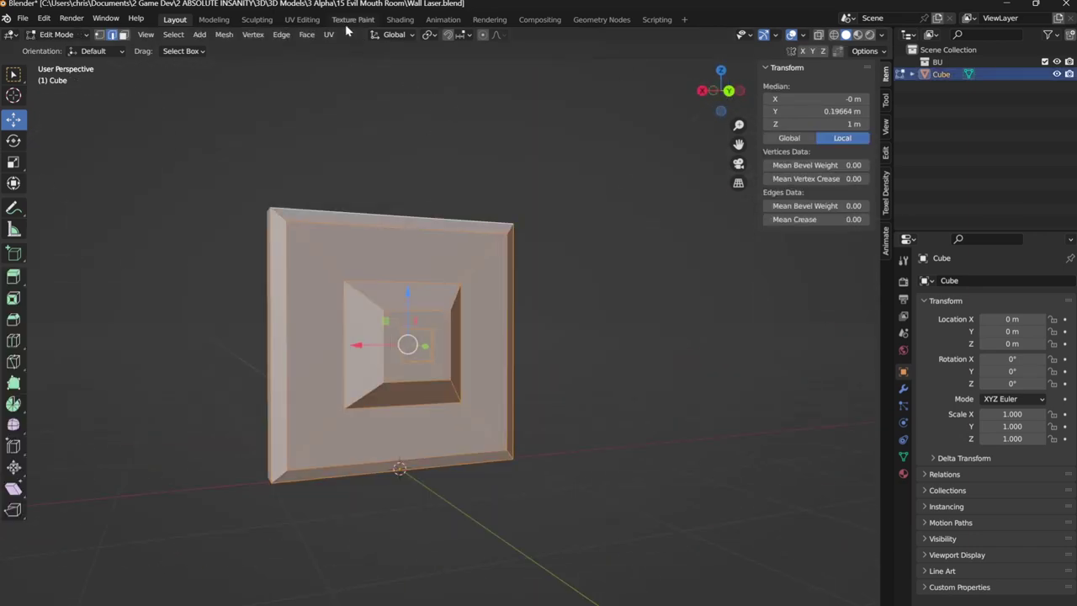
# Switch to the UV Editing workspace and unwrap the whole model with Smart UV Project.
pyautogui.click(323, 22)
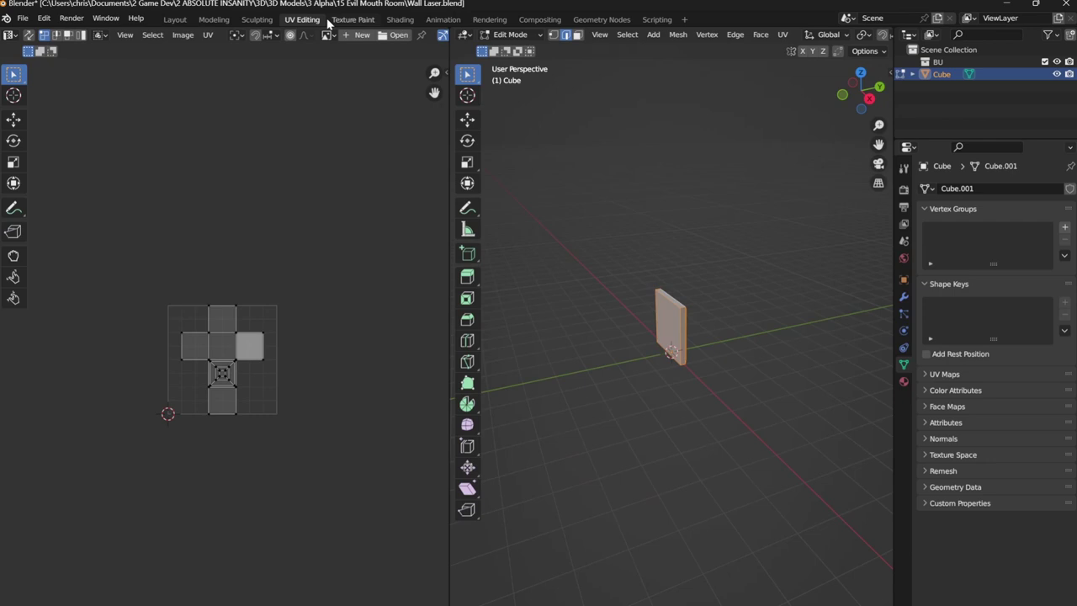
pyautogui.click(784, 35)
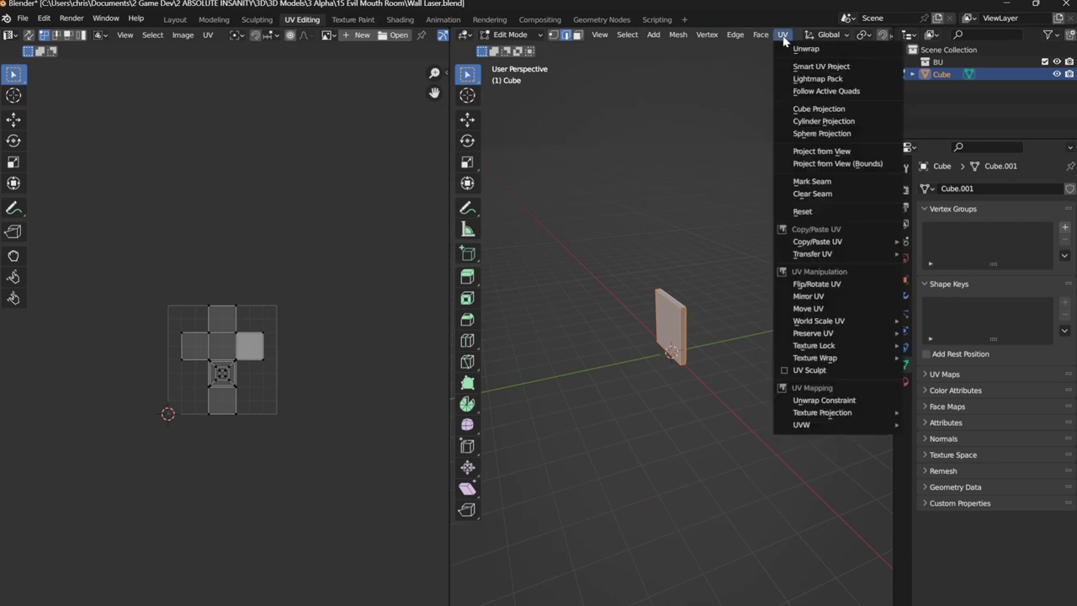
pyautogui.click(820, 68)
pyautogui.click(777, 183)
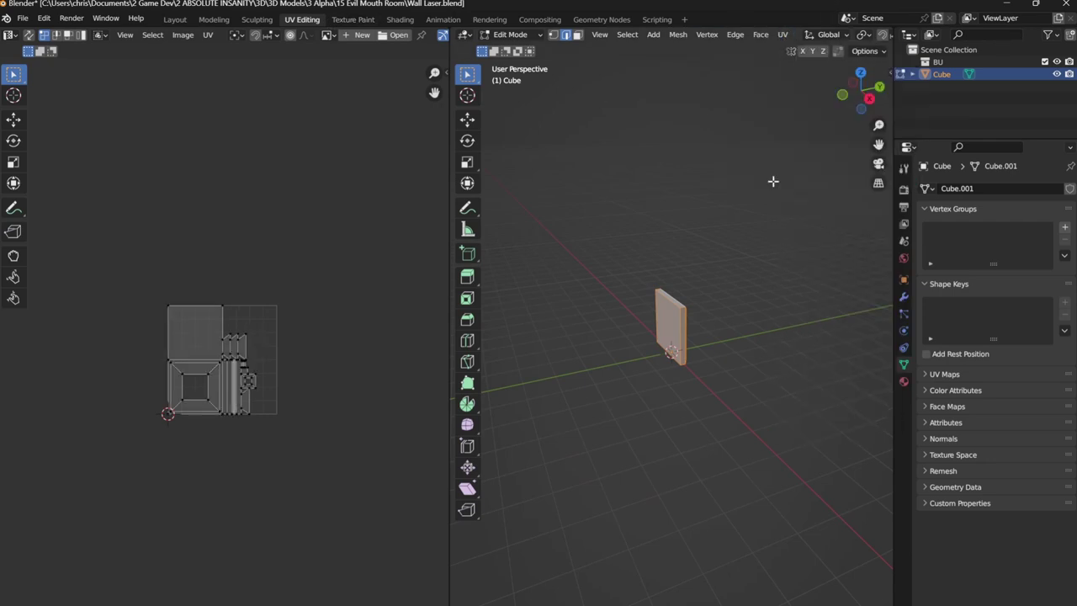
# Select all UV islands and repeat Smart UV Project with a 66° angle limit, Scaled margin method and 0.000 island margin.
pyautogui.press('a')
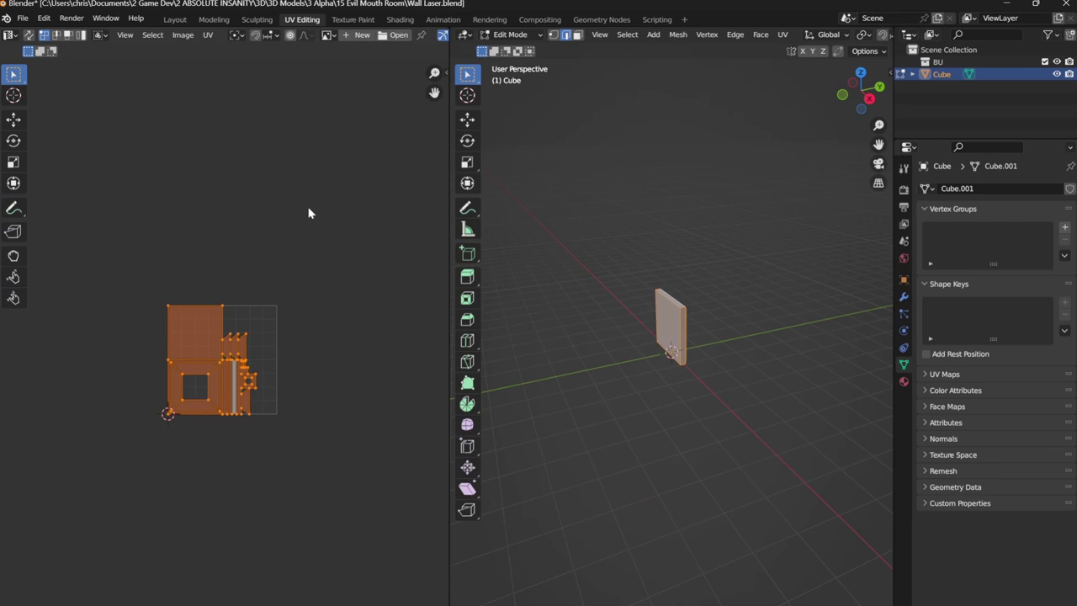
pyautogui.click(446, 75)
pyautogui.click(782, 34)
pyautogui.click(817, 67)
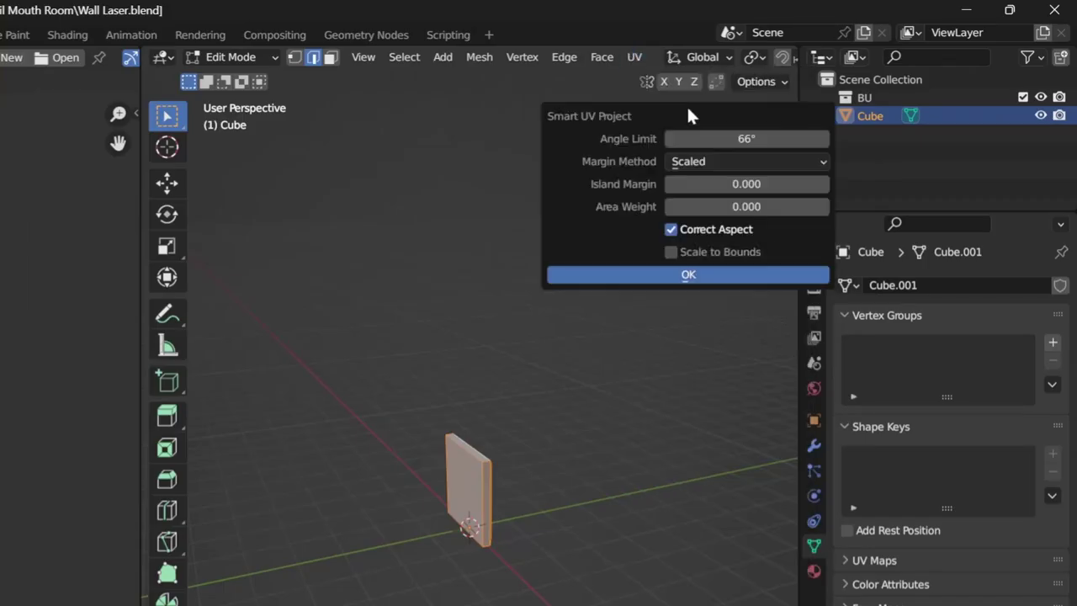
pyautogui.click(620, 274)
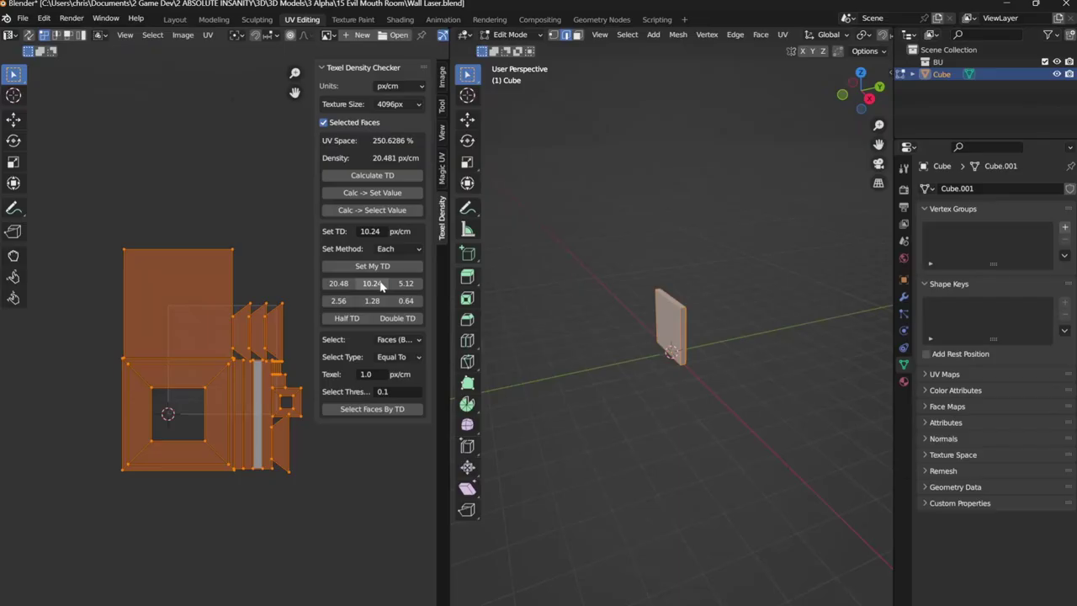
# Set the texel density of all UV islands to 10.24 px/cm for a 4096px texture and widen the UV editor.
pyautogui.click(378, 285)
pyautogui.scroll(4, 257, 339)
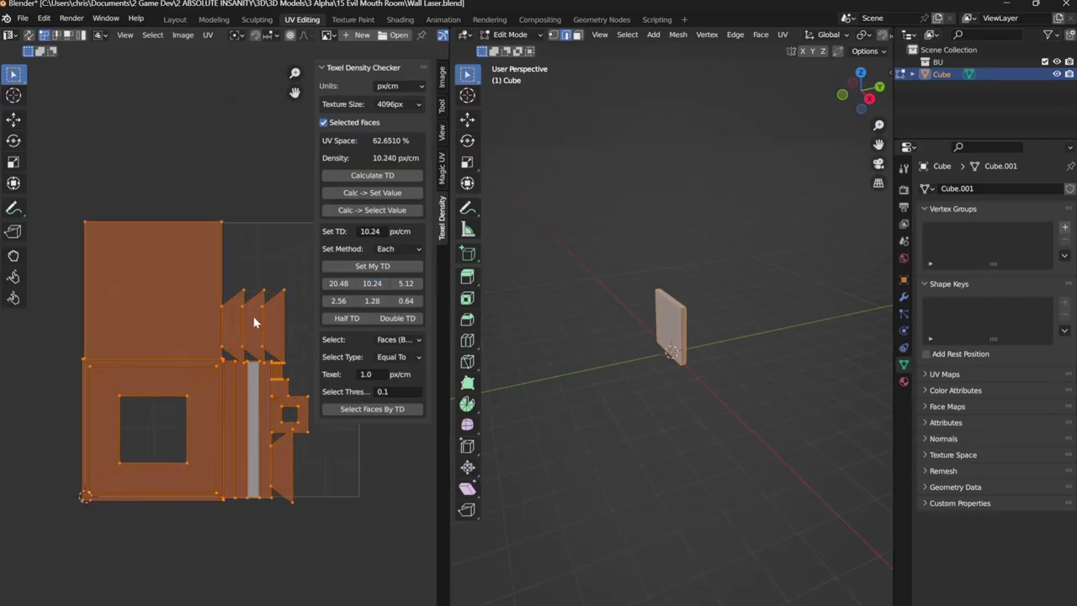
pyautogui.moveTo(454, 145); pyautogui.dragTo(607, 122)
pyautogui.moveTo(120, 154); pyautogui.dragTo(408, 500)
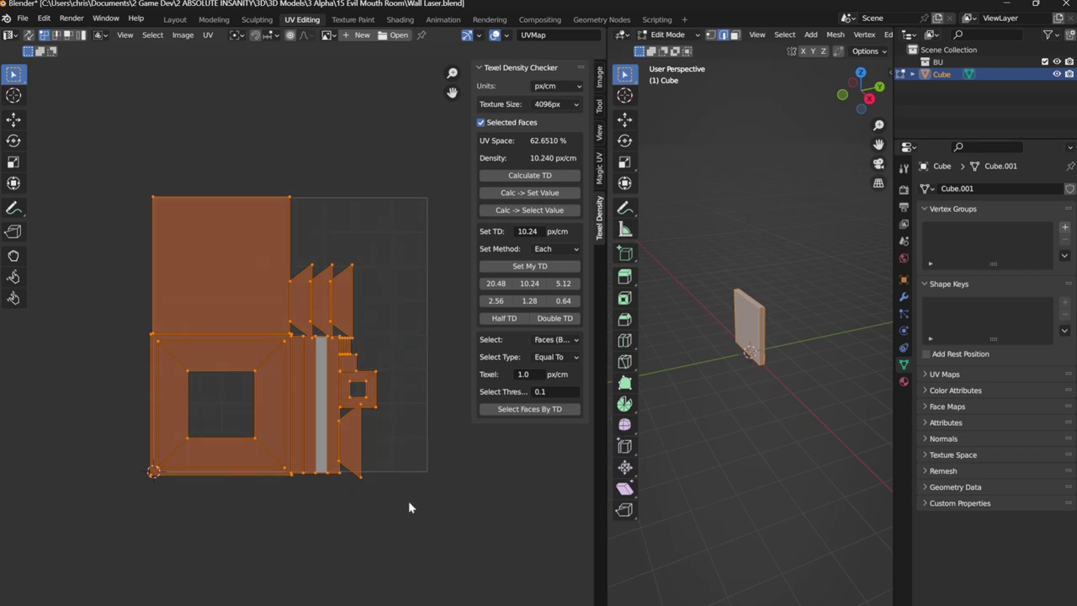
pyautogui.scroll(3, 408, 501)
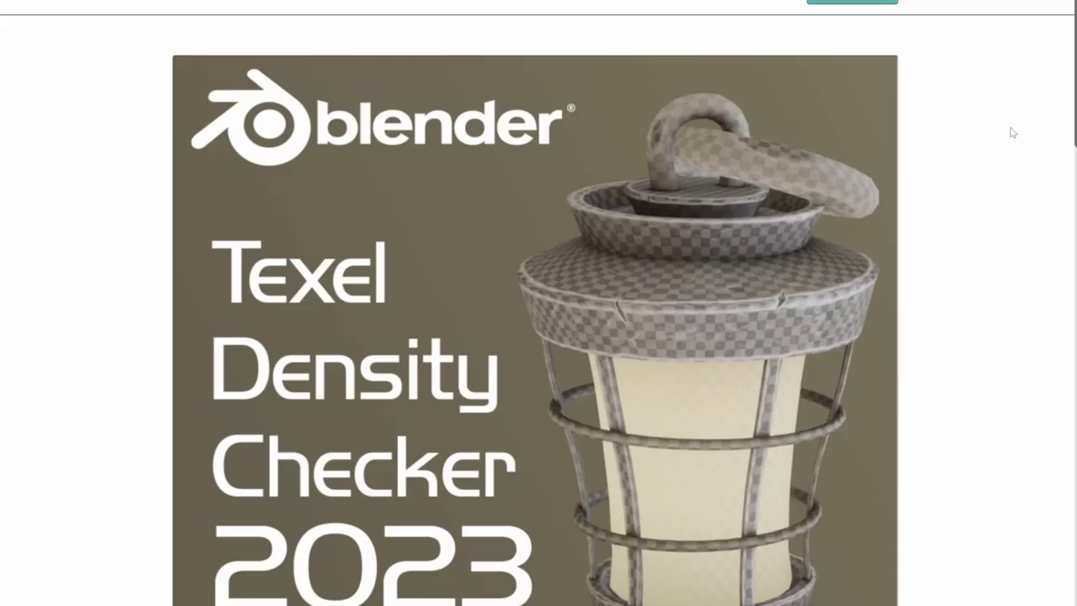
# Look through the download page of the Texel Density Checker 2023.2 add-on for Blender.
pyautogui.scroll(-10, 1012, 132)
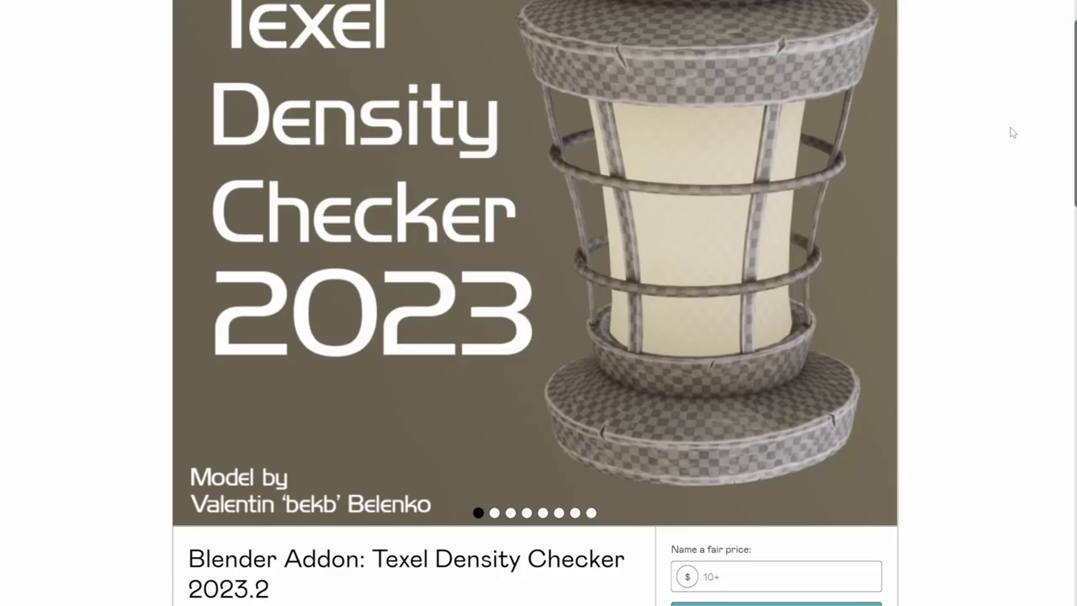
pyautogui.scroll(-8, 1012, 132)
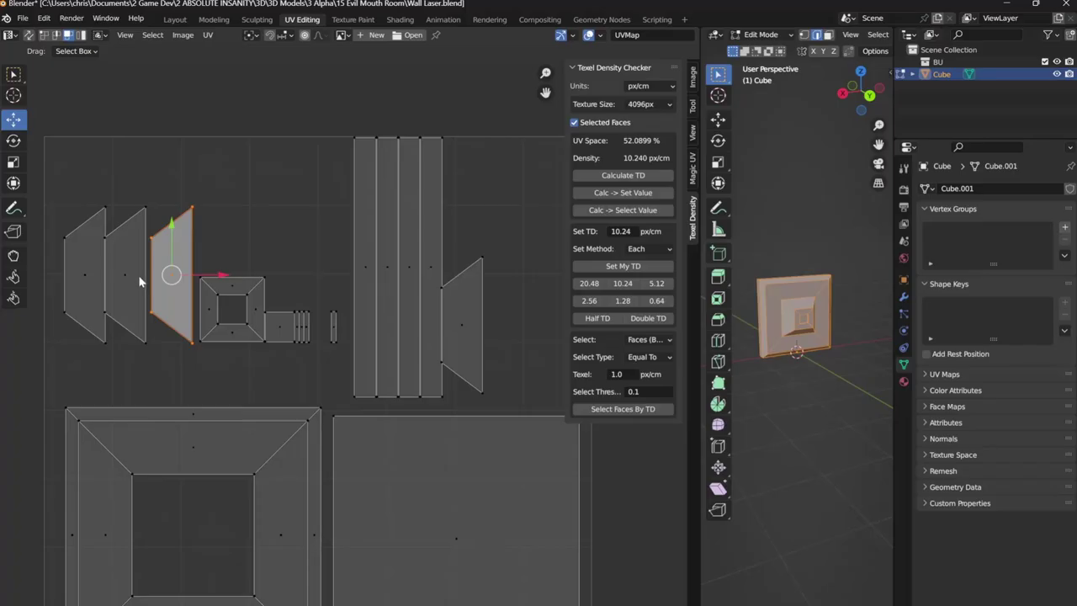
# Move the outermost of the three neighbouring trapezoid UV islands away from the one beside it.
pyautogui.click(131, 277)
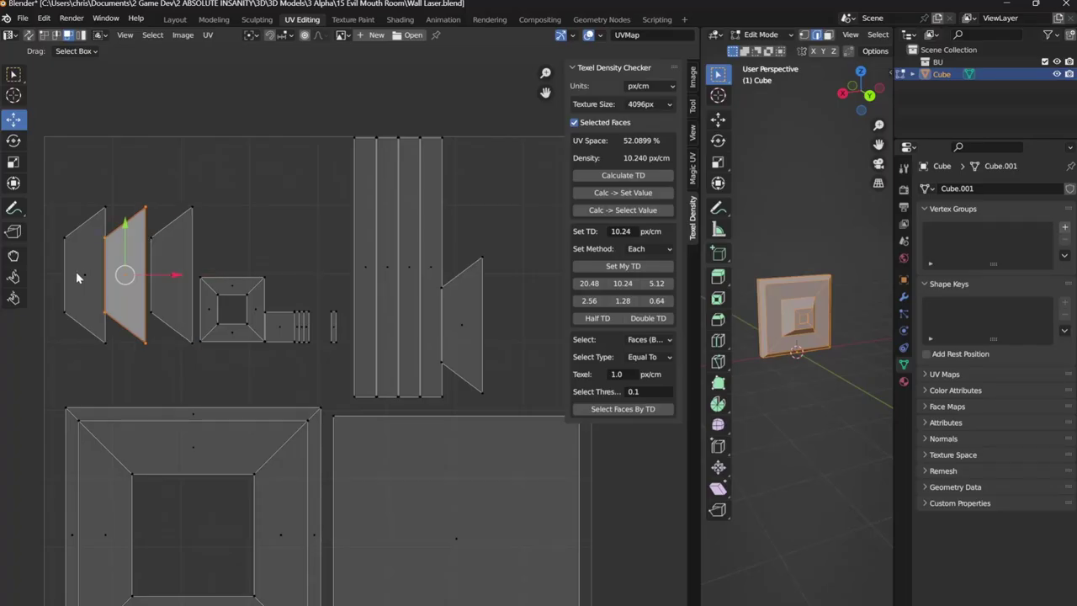
pyautogui.click(80, 276)
pyautogui.moveTo(129, 274); pyautogui.dragTo(123, 277)
pyautogui.scroll(-2, 122, 279)
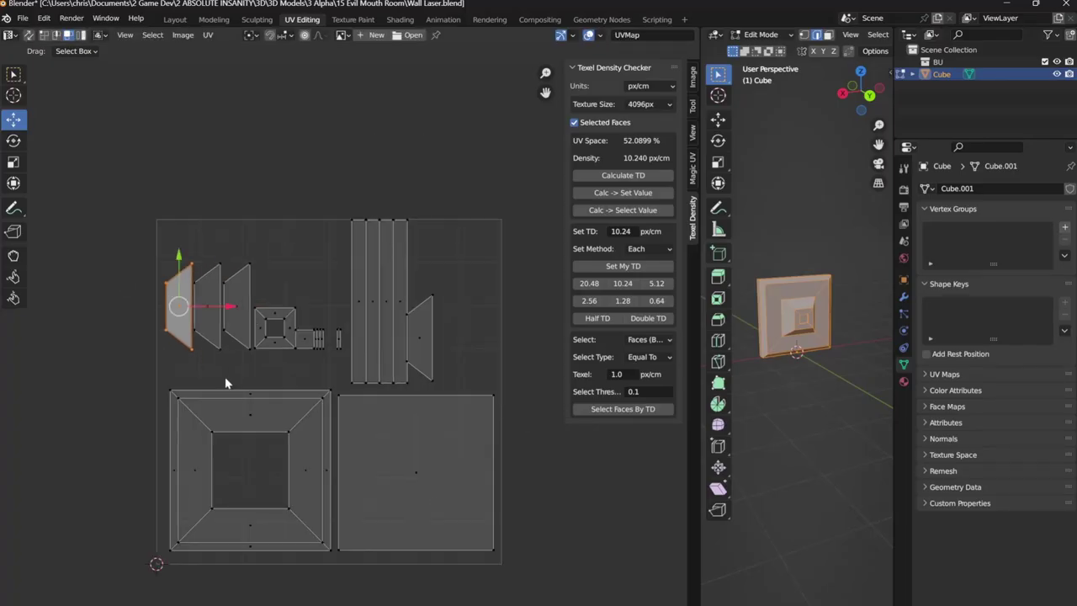
pyautogui.moveTo(225, 377); pyautogui.dragTo(128, 346, button='middle')
# Move the single trapezoid UV island away from the four long strips.
pyautogui.click(327, 342)
pyautogui.scroll(2, 327, 344)
pyautogui.moveTo(212, 77); pyautogui.dragTo(378, 367)
pyautogui.click(403, 248)
pyautogui.moveTo(357, 286); pyautogui.dragTo(448, 282)
# Select the four long strip UV islands and lower them slightly from the upper edge of the UV space.
pyautogui.moveTo(202, 84); pyautogui.dragTo(307, 351)
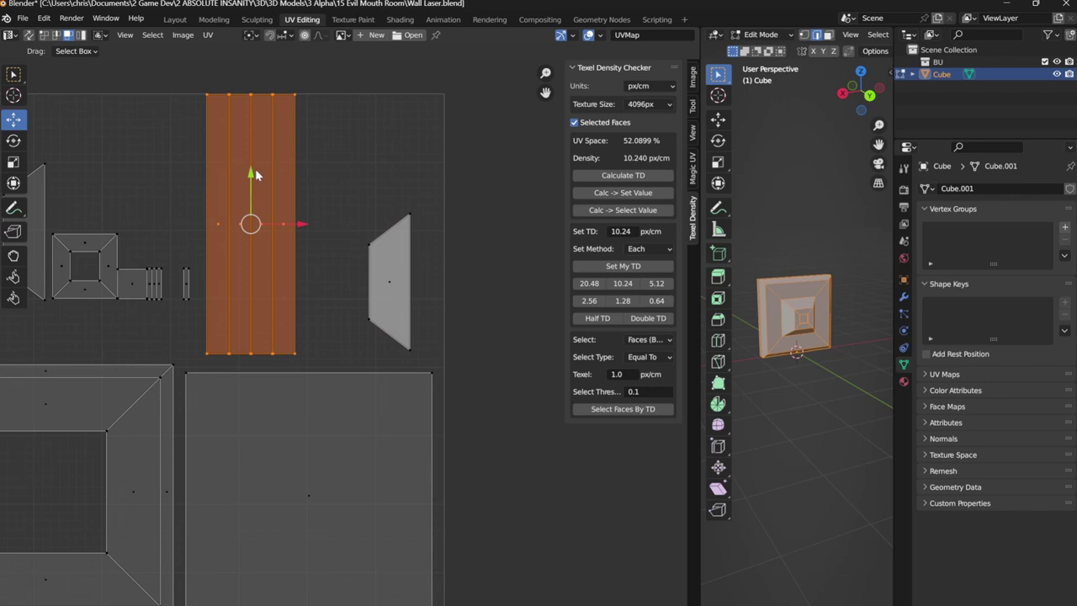
pyautogui.moveTo(255, 174); pyautogui.dragTo(248, 187)
pyautogui.click(352, 188)
pyautogui.press('Home')
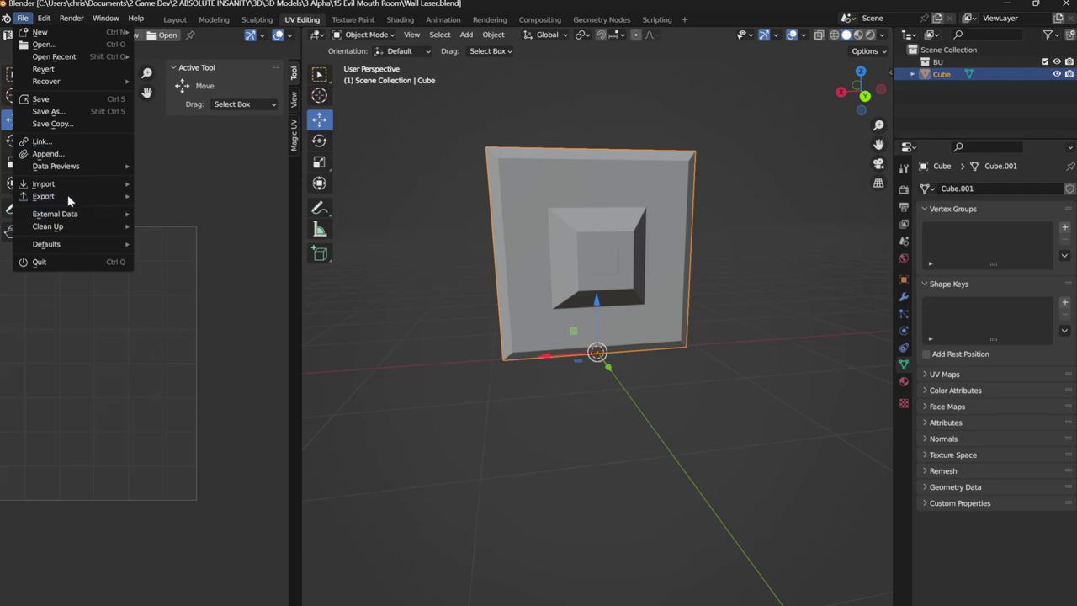
# Start exporting the wall laser model as an FBX file.
pyautogui.moveTo(67, 195)
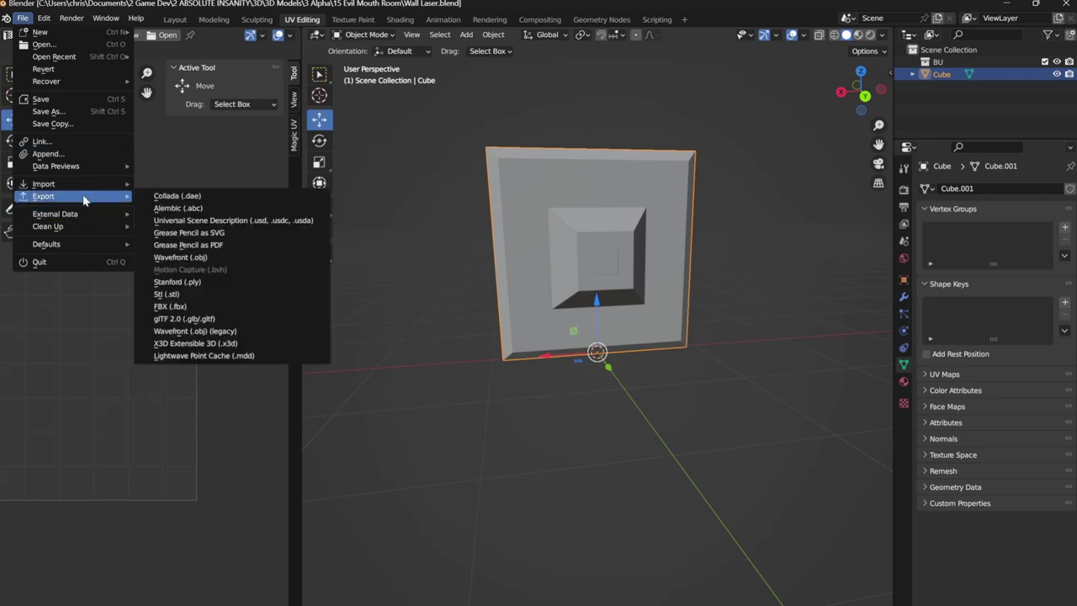
pyautogui.click(214, 307)
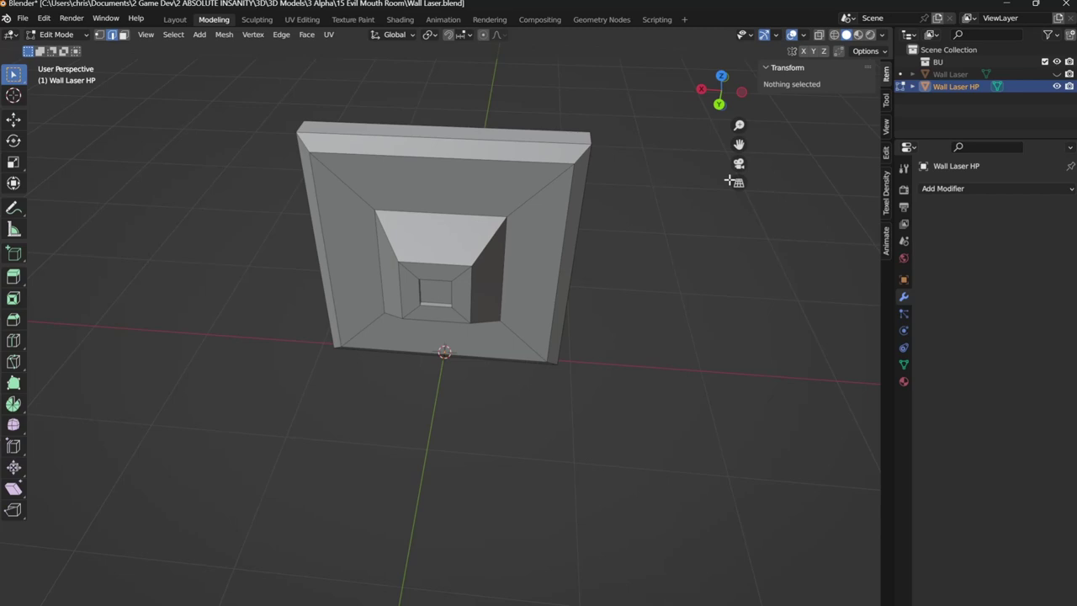
# Inset the front face area of Wall Laser HP into concentric rings and select a ring's face loop.
pyautogui.press('i')
pyautogui.click(665, 192)
pyautogui.moveTo(665, 192); pyautogui.dragTo(173, 440, button='middle')
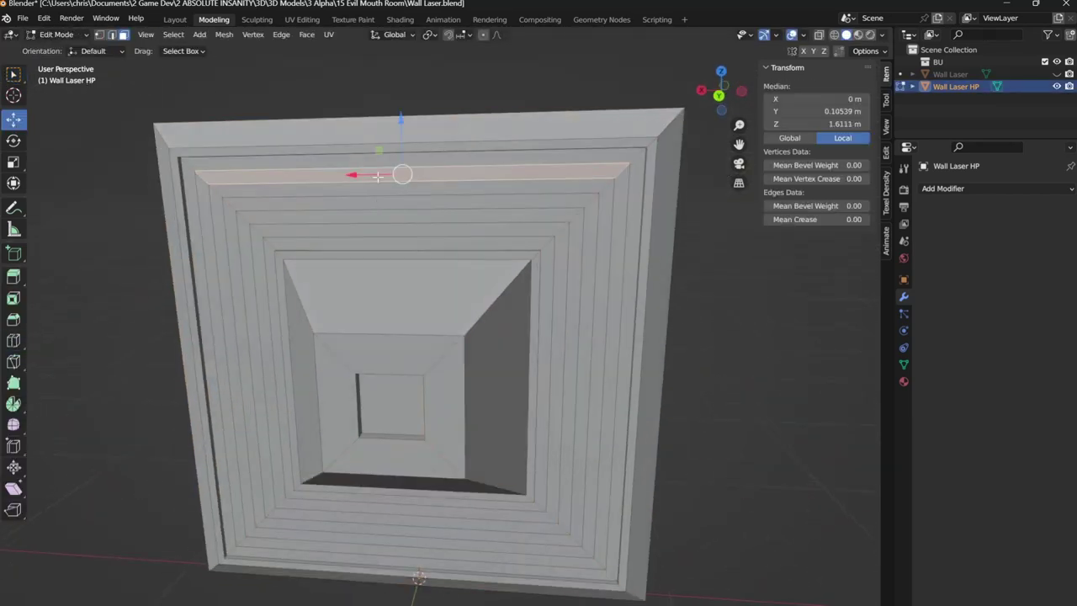
pyautogui.keyDown('alt'); pyautogui.keyDown('shift'); pyautogui.click(592, 225); pyautogui.keyUp('shift'); pyautogui.keyUp('alt')
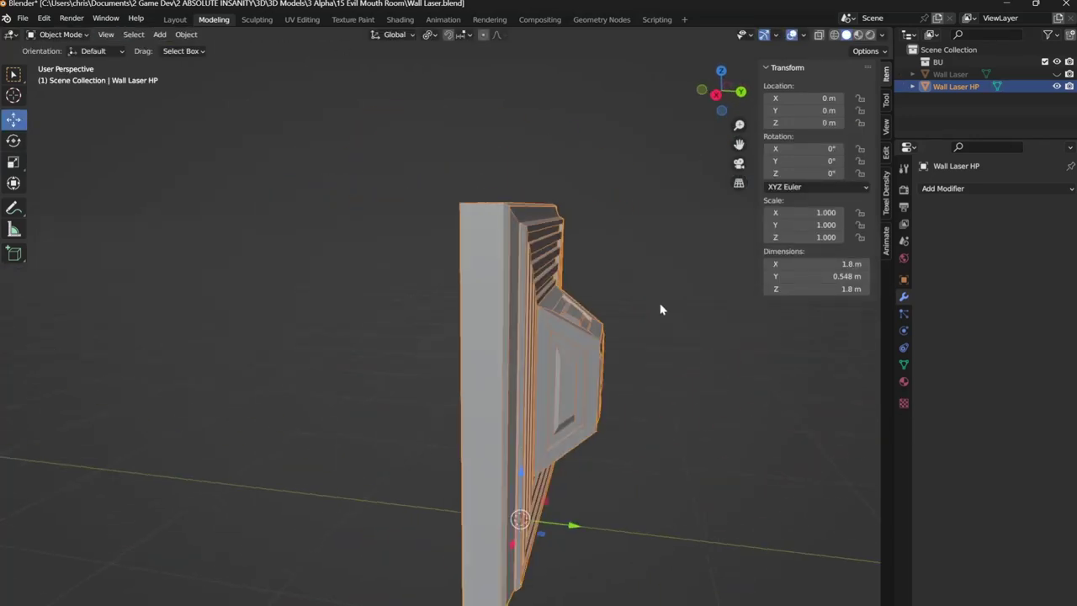
# Add a Subdivision Surface modifier to Wall Laser HP, set to Simple with viewport and render levels of 3.
pyautogui.moveTo(661, 310); pyautogui.dragTo(516, 305, button='middle')
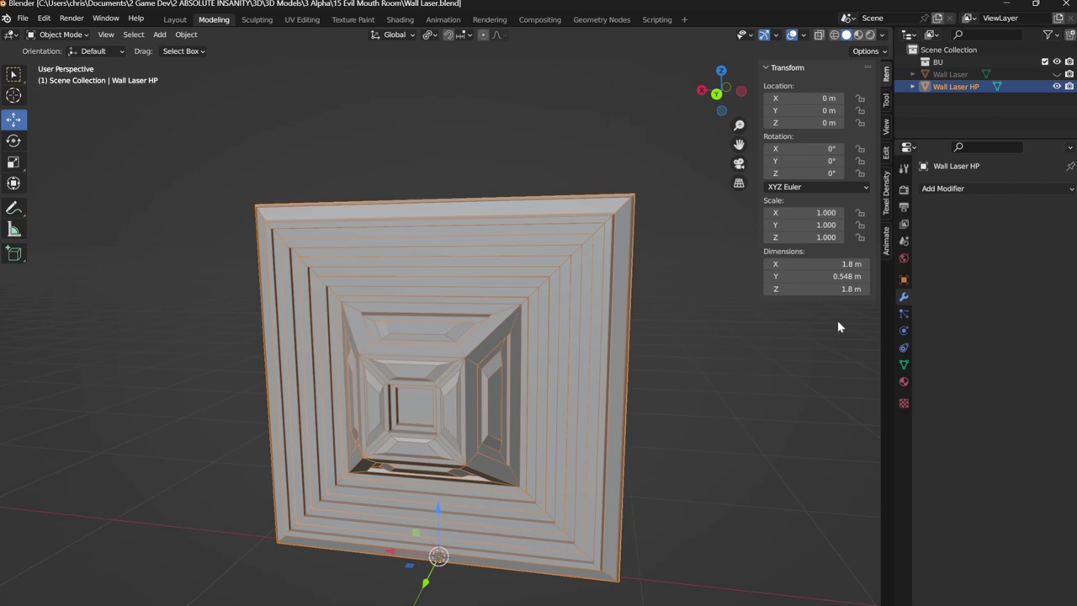
pyautogui.click(949, 189)
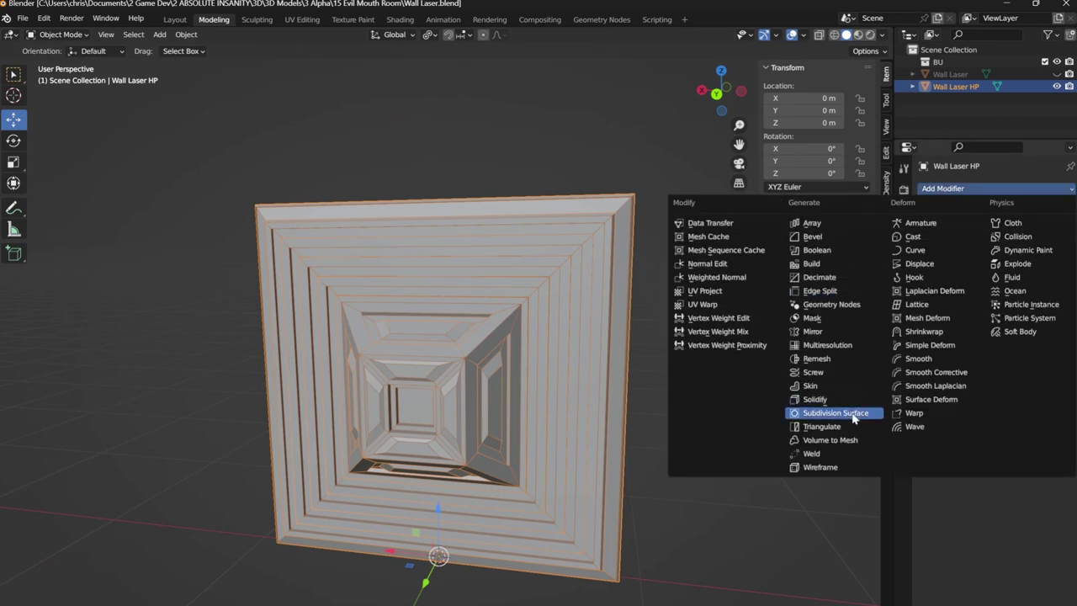
pyautogui.click(852, 413)
pyautogui.click(1025, 229)
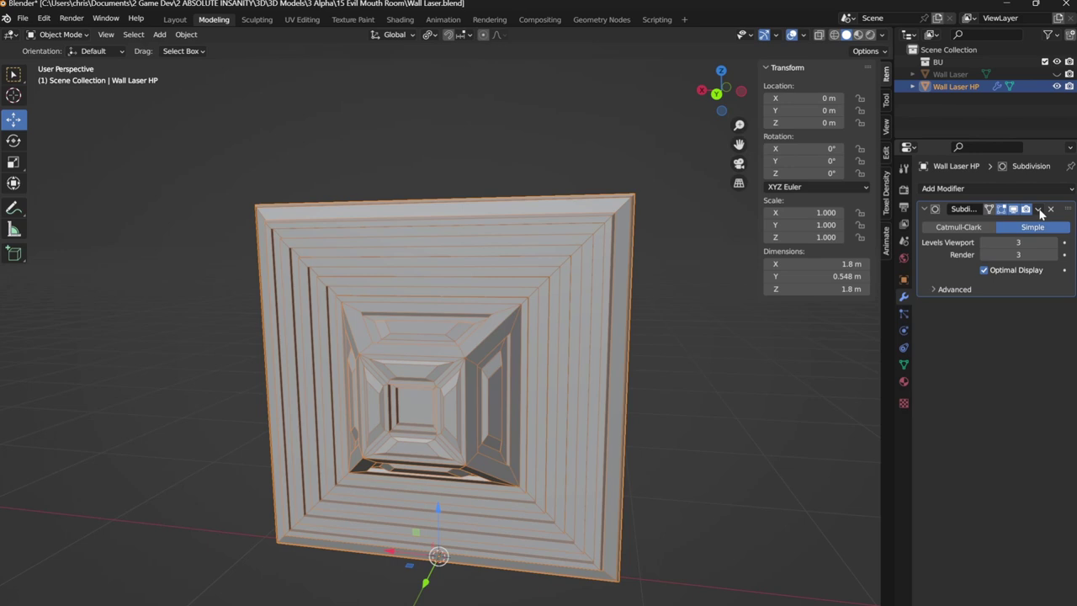
# Apply the Subdivision Surface modifier on Wall Laser HP.
pyautogui.press('Tab')
pyautogui.press('Tab')
pyautogui.click(1035, 210)
pyautogui.click(1000, 225)
pyautogui.scroll(2, 581, 225)
pyautogui.scroll(-2, 581, 226)
pyautogui.moveTo(581, 226); pyautogui.dragTo(320, 168, button='middle')
pyautogui.click(502, 152)
pyautogui.scroll(4, 502, 151)
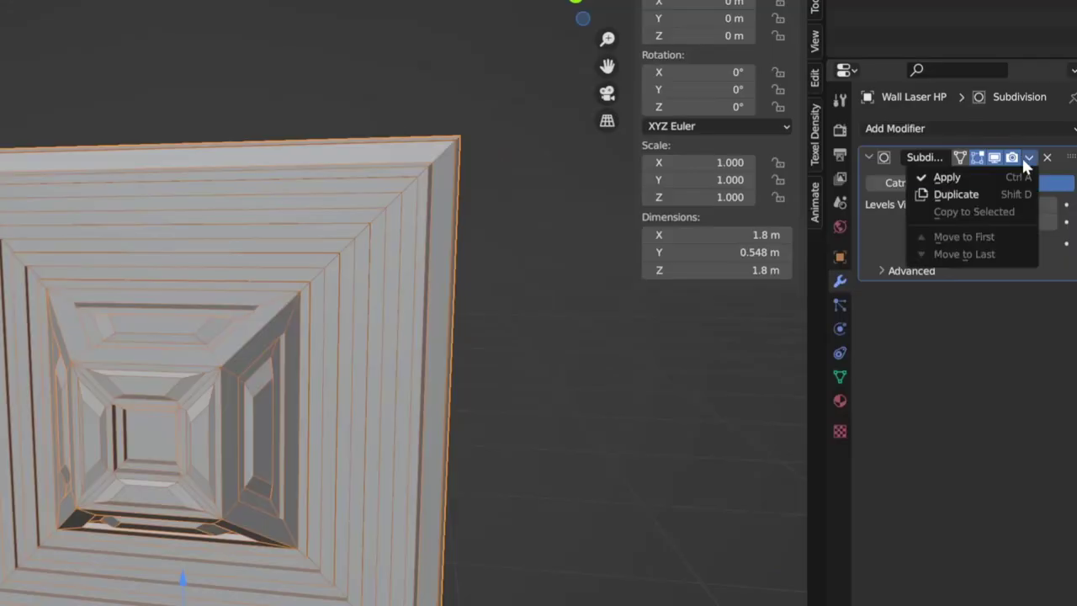
# Apply the subdivision to the high-poly mesh and export it as Wall Laser HP.fbx.
pyautogui.click(965, 176)
pyautogui.scroll(4, 373, 161)
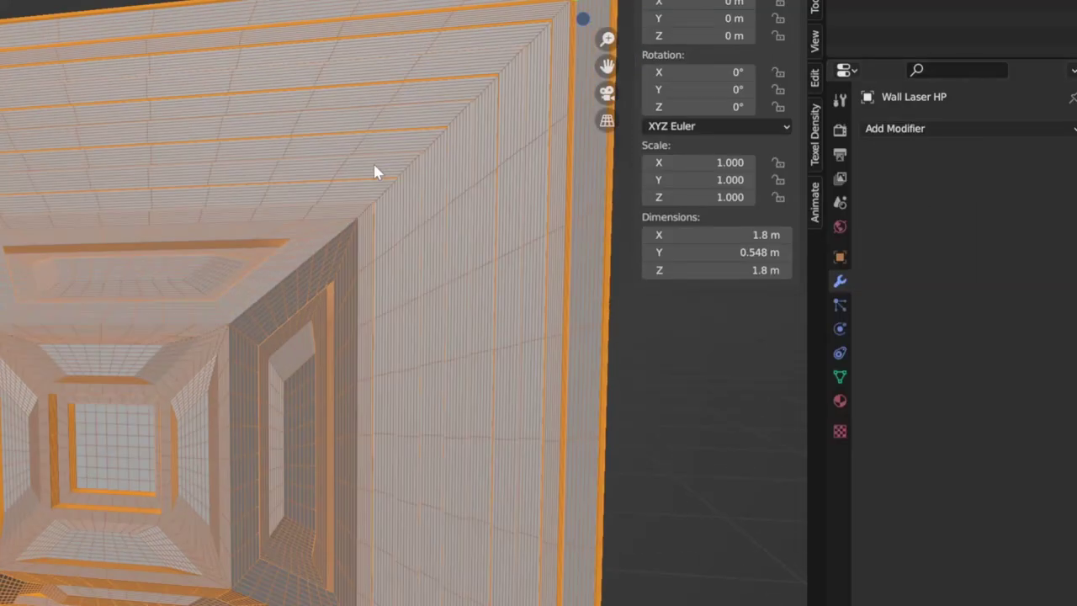
pyautogui.scroll(-2, 297, 75)
pyautogui.click(301, 82)
pyautogui.moveTo(301, 83); pyautogui.dragTo(110, 5, button='middle')
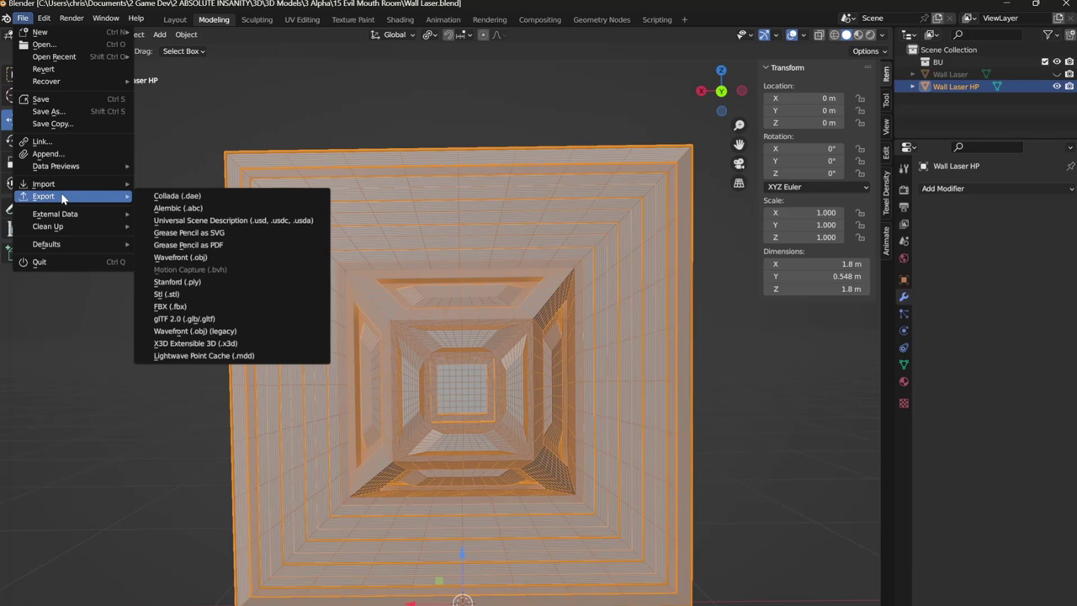
pyautogui.click(172, 308)
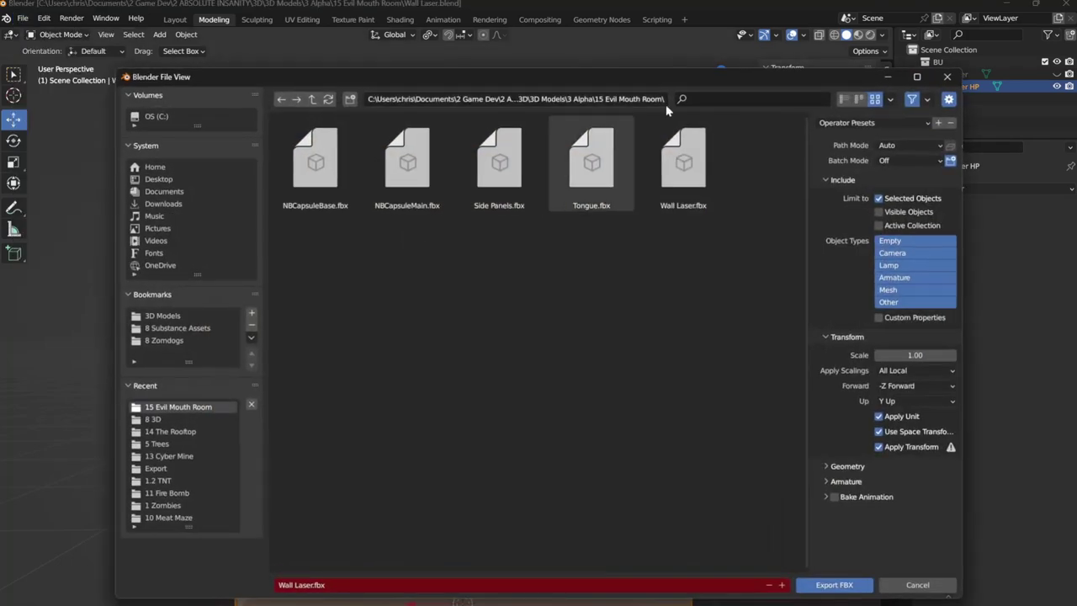
pyautogui.click(853, 124)
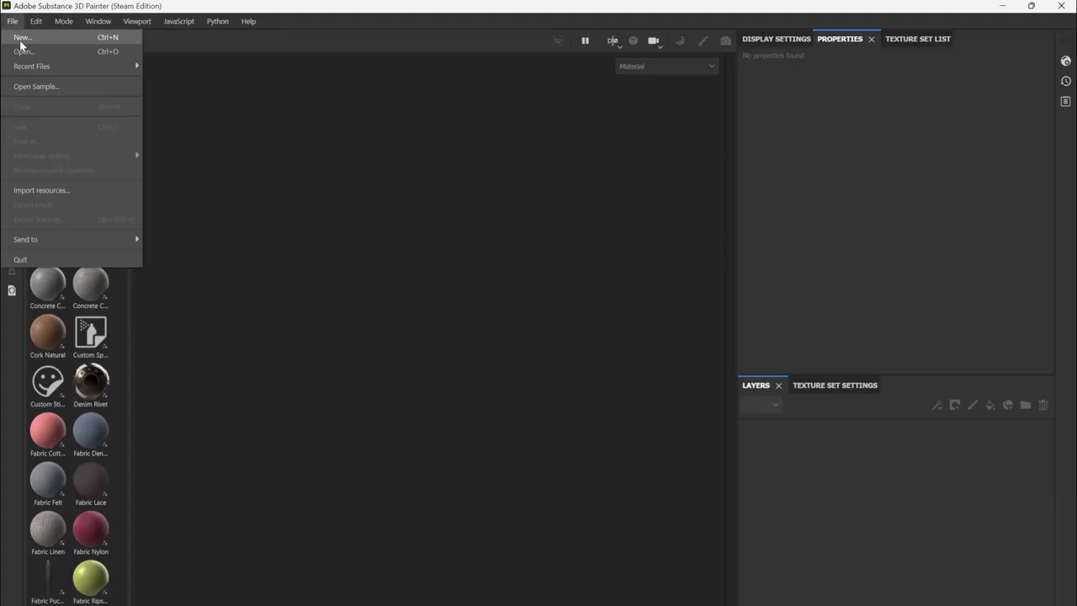
# Switch to Substance 3D Painter and create a 2048 project from Wall Laser.fbx using the Unity HD Render Pipeline (Metallic Standard) template.
pyautogui.click(22, 39)
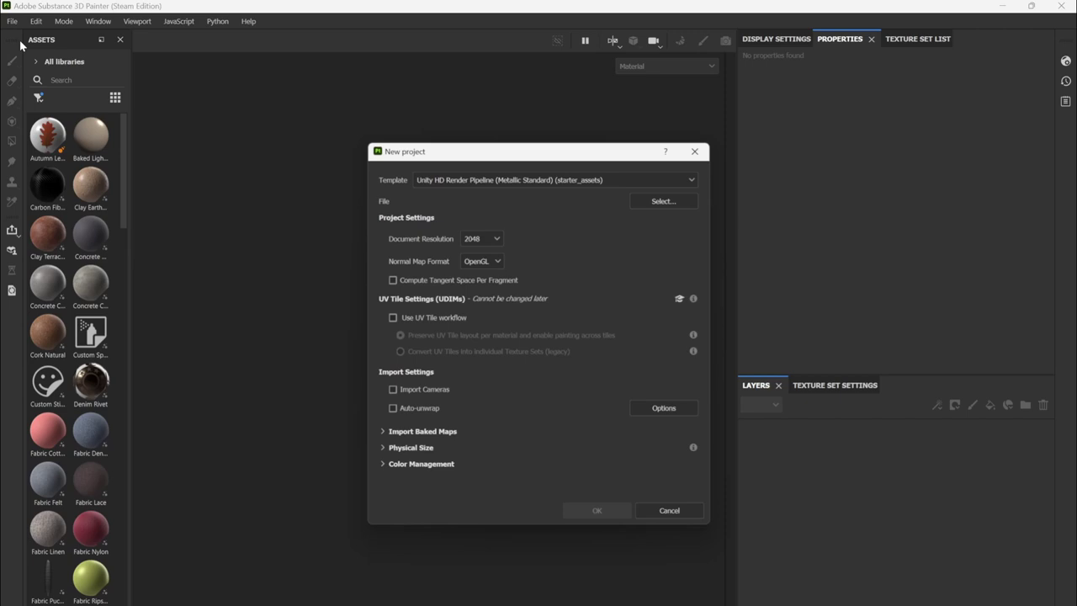
pyautogui.click(657, 203)
pyautogui.doubleClick(581, 242)
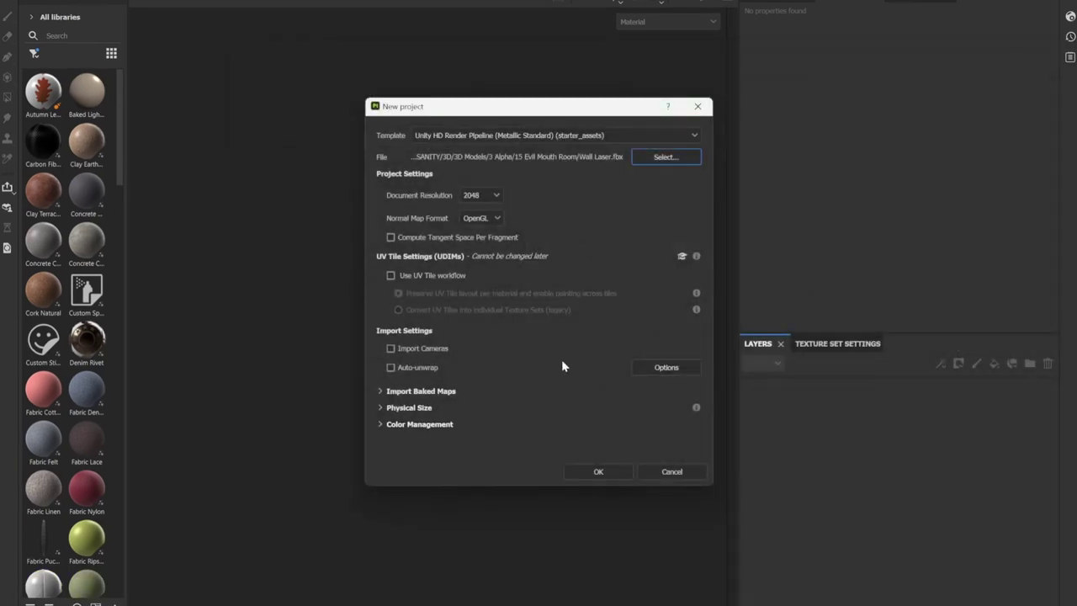
pyautogui.click(598, 472)
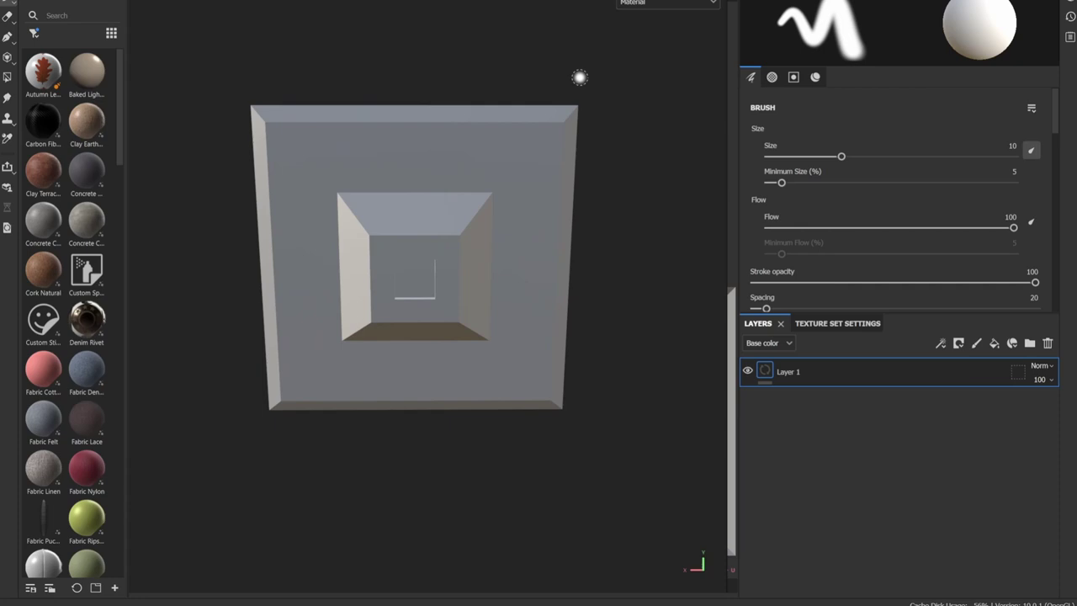
# Enter mesh map baking for the texture set and load Wall Laser HP.fbx as the high definition mesh.
pyautogui.click(833, 324)
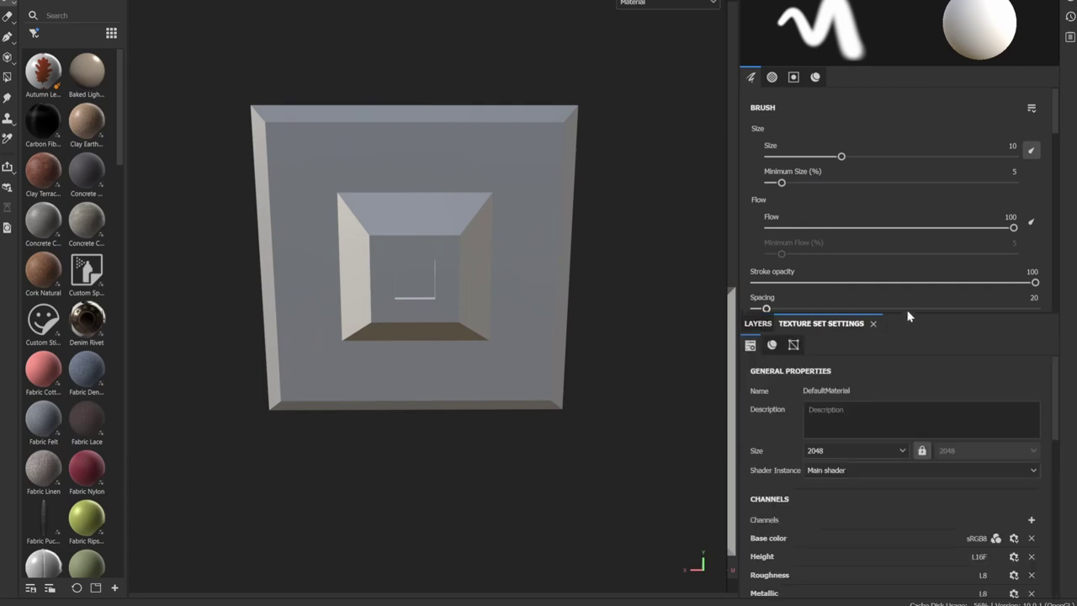
pyautogui.scroll(-8, 911, 362)
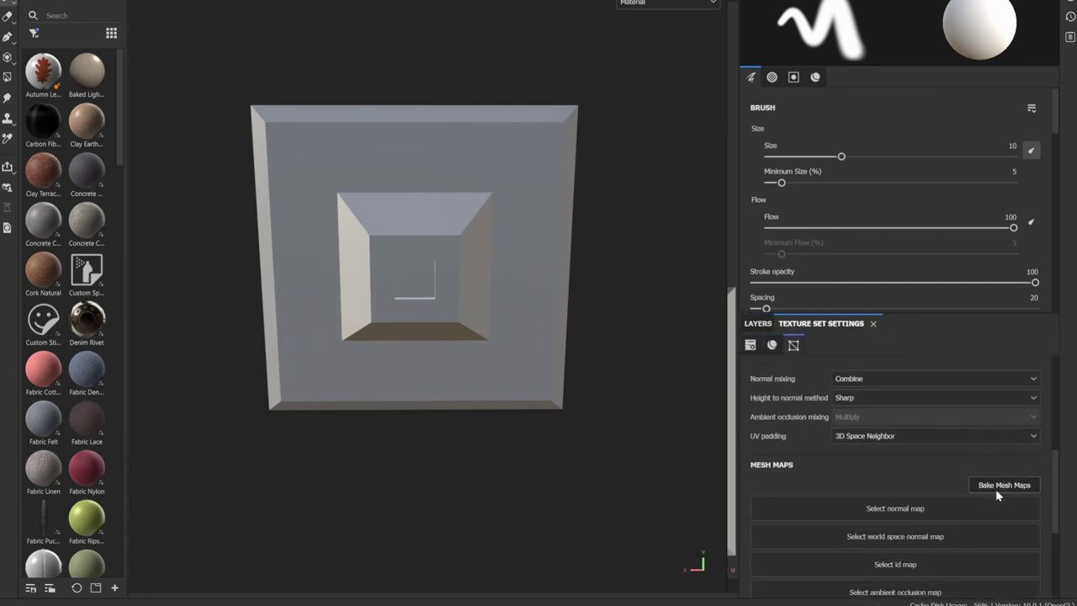
pyautogui.click(1001, 485)
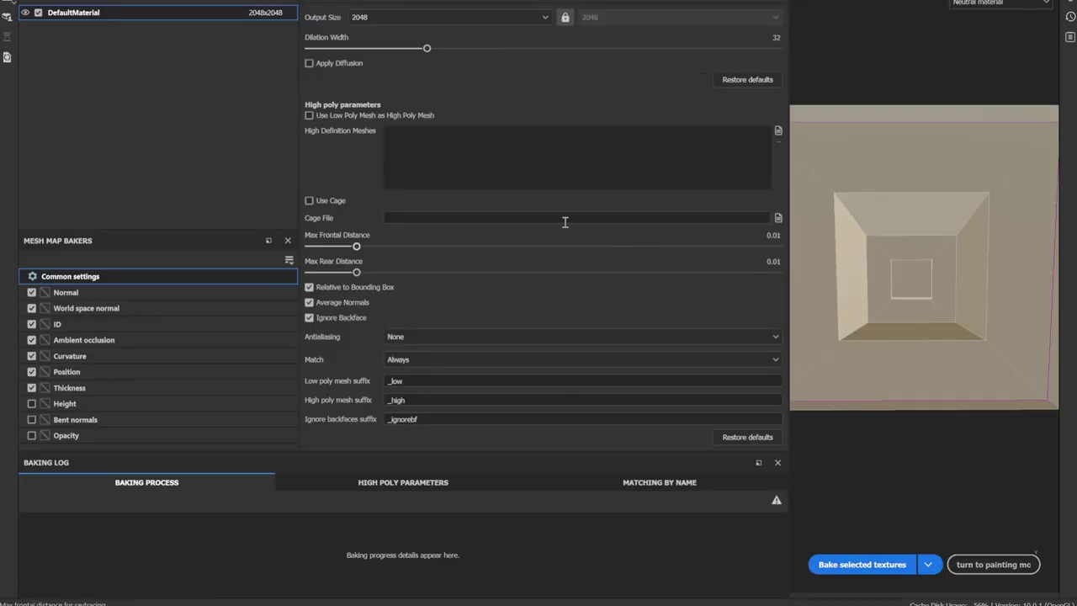
pyautogui.click(778, 131)
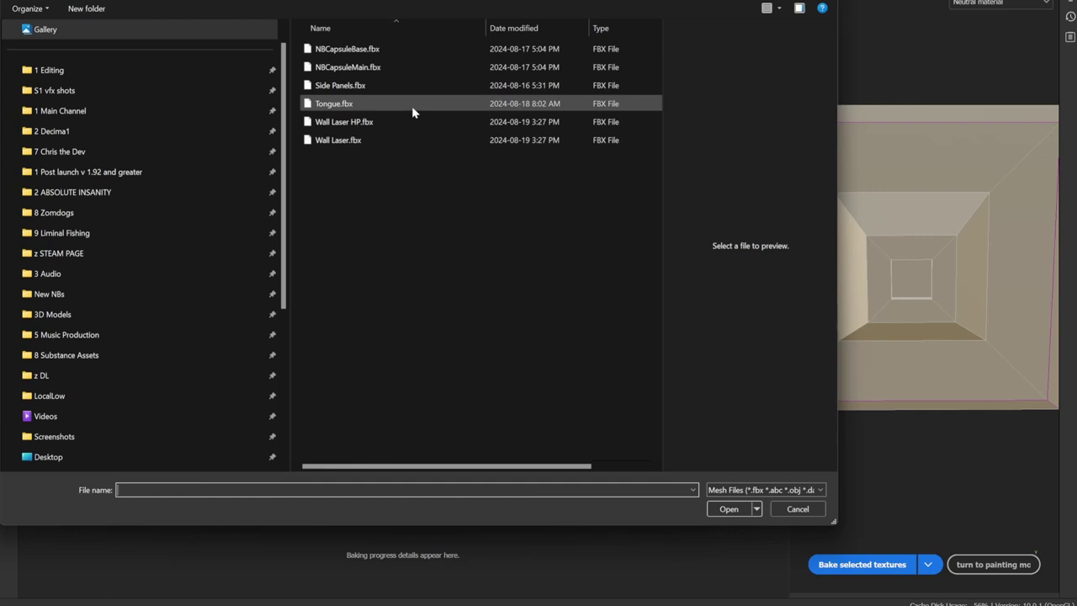
pyautogui.doubleClick(368, 122)
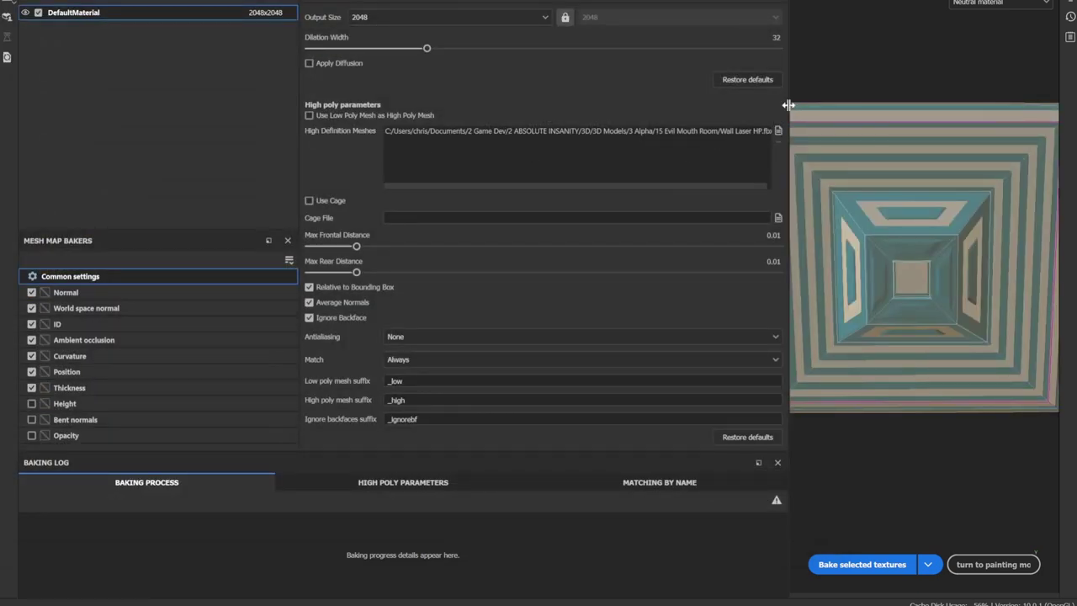
# Set the max frontal distance to 0.0125 and max rear distance to 0.0578, bake the selected textures, and return to painting mode.
pyautogui.moveTo(787, 105); pyautogui.dragTo(597, 107)
pyautogui.moveTo(272, 246); pyautogui.dragTo(309, 269)
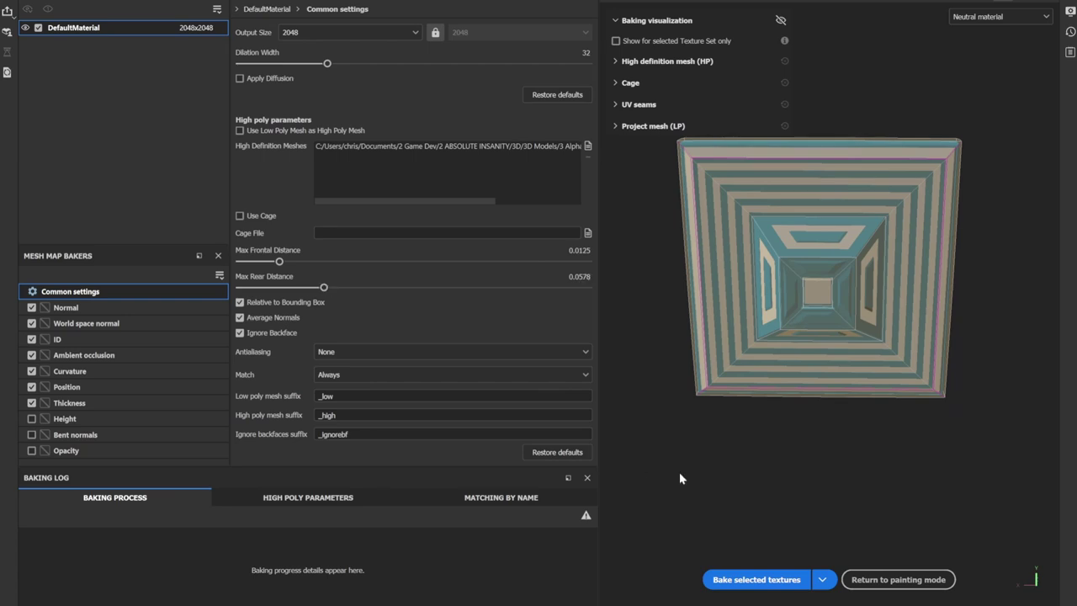
pyautogui.click(756, 579)
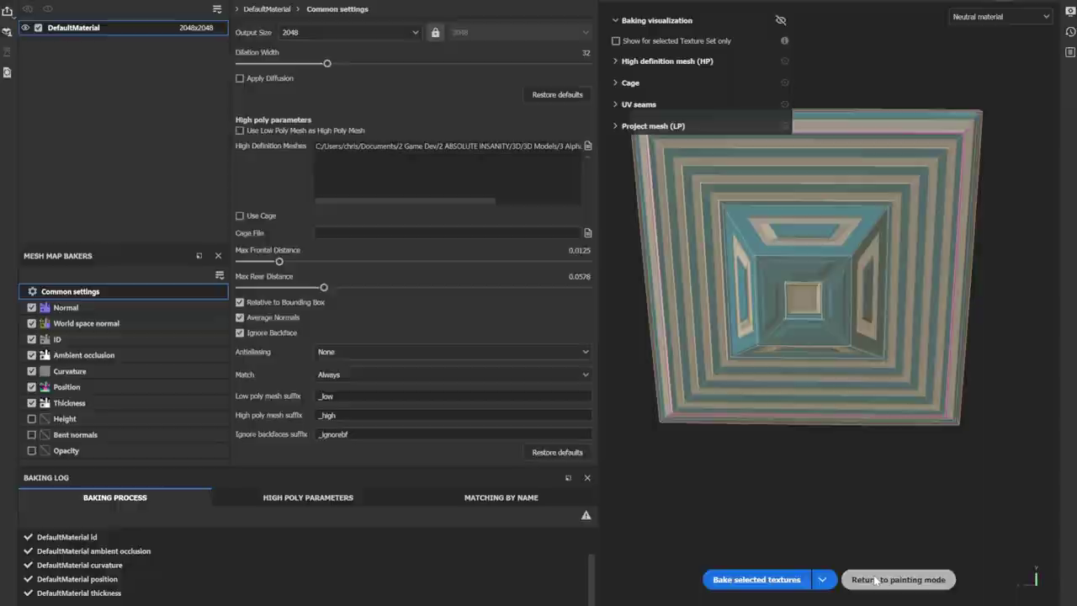
pyautogui.click(875, 579)
# Filter the asset library to smart materials and add Steel Dark Aged to the layer stack.
pyautogui.click(34, 48)
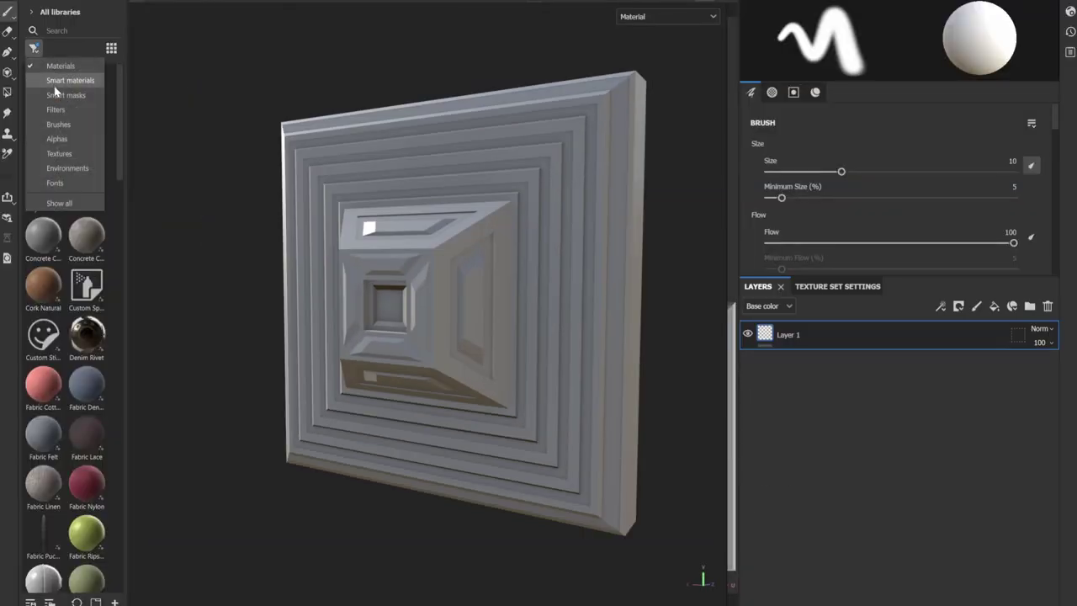
pyautogui.click(54, 82)
pyautogui.scroll(-10, 55, 239)
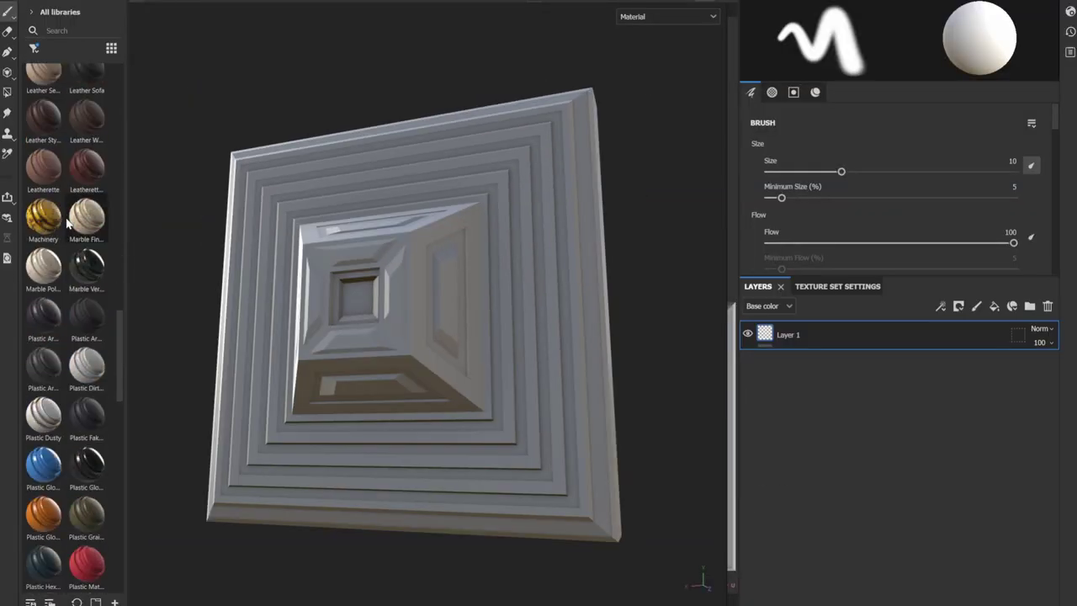
pyautogui.scroll(-6, 55, 302)
pyautogui.moveTo(87, 84); pyautogui.dragTo(871, 482)
pyautogui.moveTo(556, 305); pyautogui.dragTo(547, 299)
pyautogui.keyDown('alt'); pyautogui.moveTo(463, 216); pyautogui.dragTo(594, 378); pyautogui.keyUp('alt')
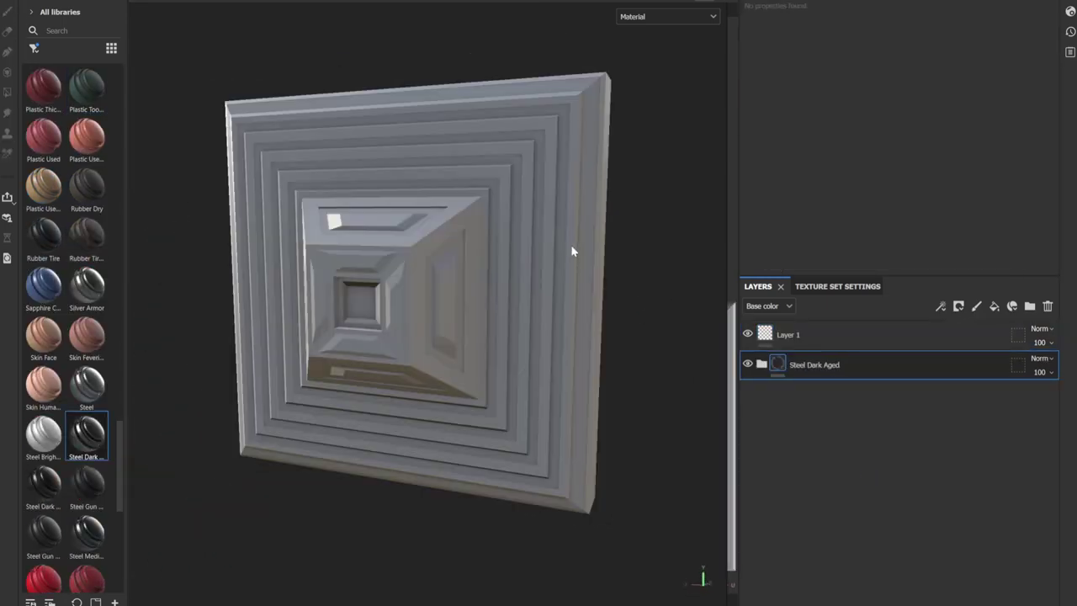
pyautogui.moveTo(571, 250)
pyautogui.keyDown('alt'); pyautogui.mouseDown()
pyautogui.moveTo(584, 211)
pyautogui.moveTo(737, 233)
pyautogui.moveTo(716, 319)
pyautogui.moveTo(543, 265)
pyautogui.mouseUp(); pyautogui.keyUp('alt')
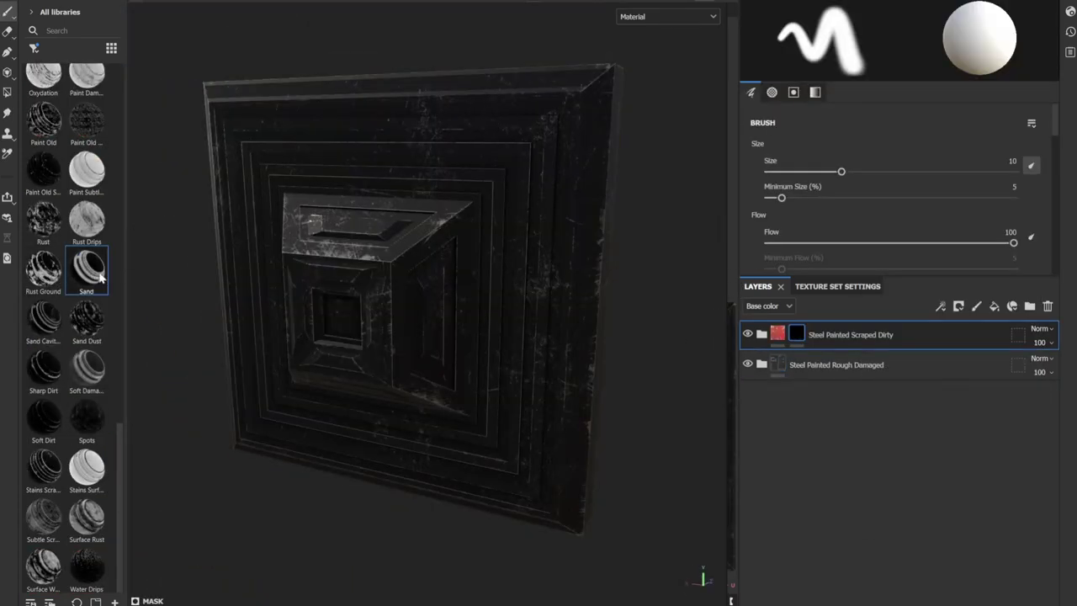
# Apply the Sand smart mask to the Steel Painted Scraped Dirty layer.
pyautogui.moveTo(100, 276); pyautogui.dragTo(795, 334)
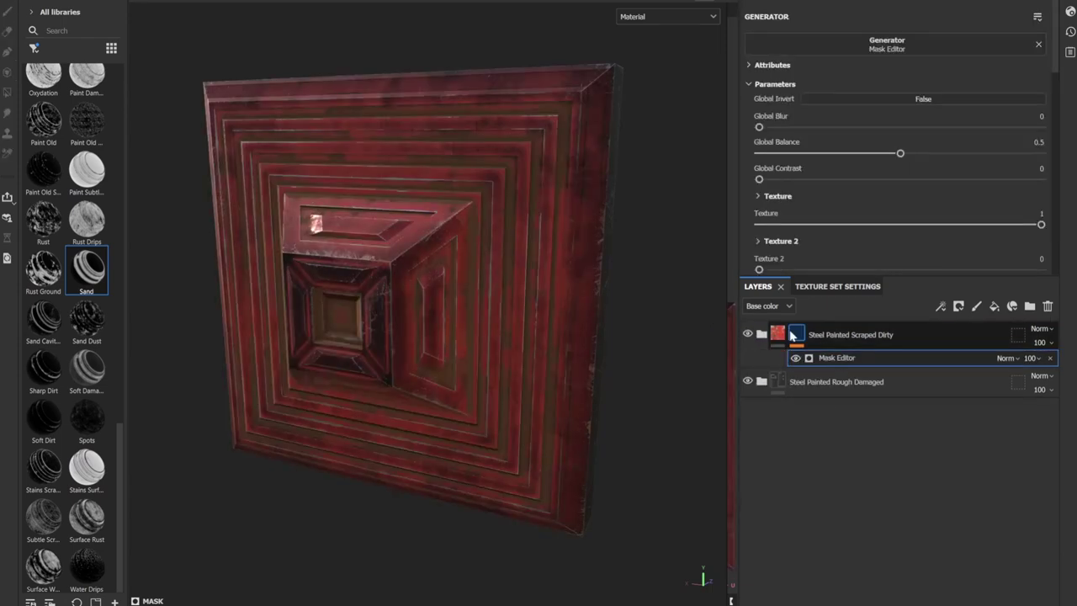
pyautogui.keyDown('alt'); pyautogui.moveTo(419, 244); pyautogui.dragTo(608, 268); pyautogui.keyUp('alt')
# Choose a different output template for the texture export.
pyautogui.click(541, 157)
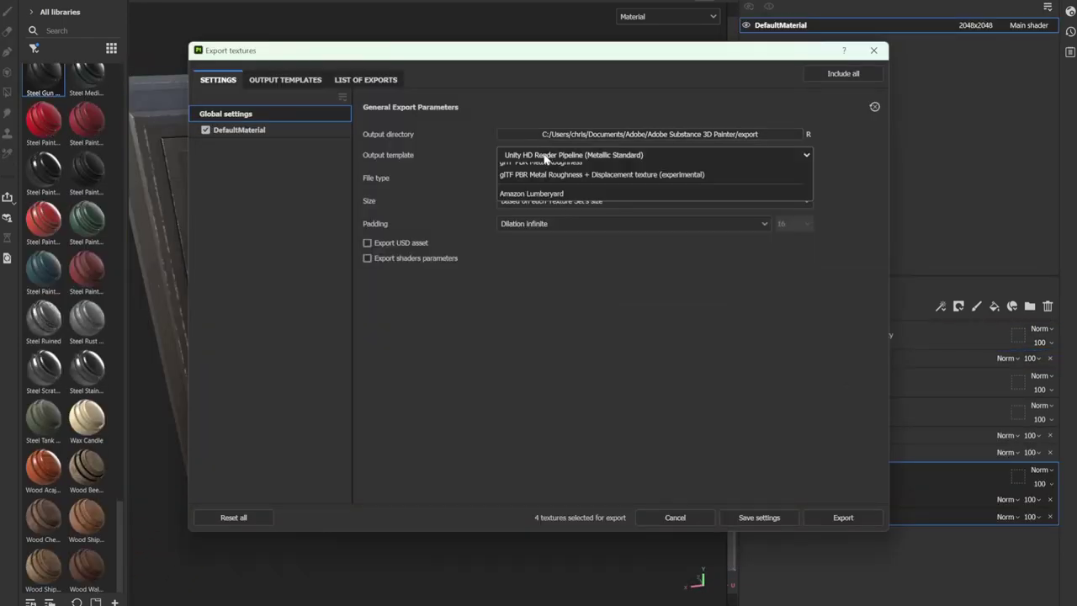
pyautogui.click(527, 181)
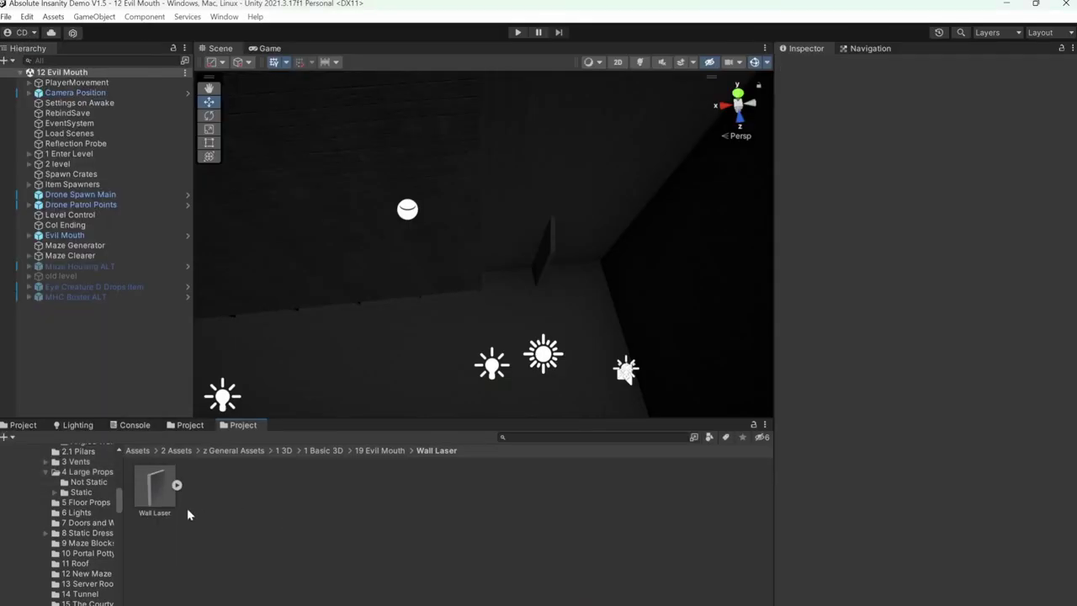
# In Unity, place the Wall Laser model in the scene and create a Wall Laser material in its asset folder.
pyautogui.moveTo(157, 486); pyautogui.dragTo(345, 267)
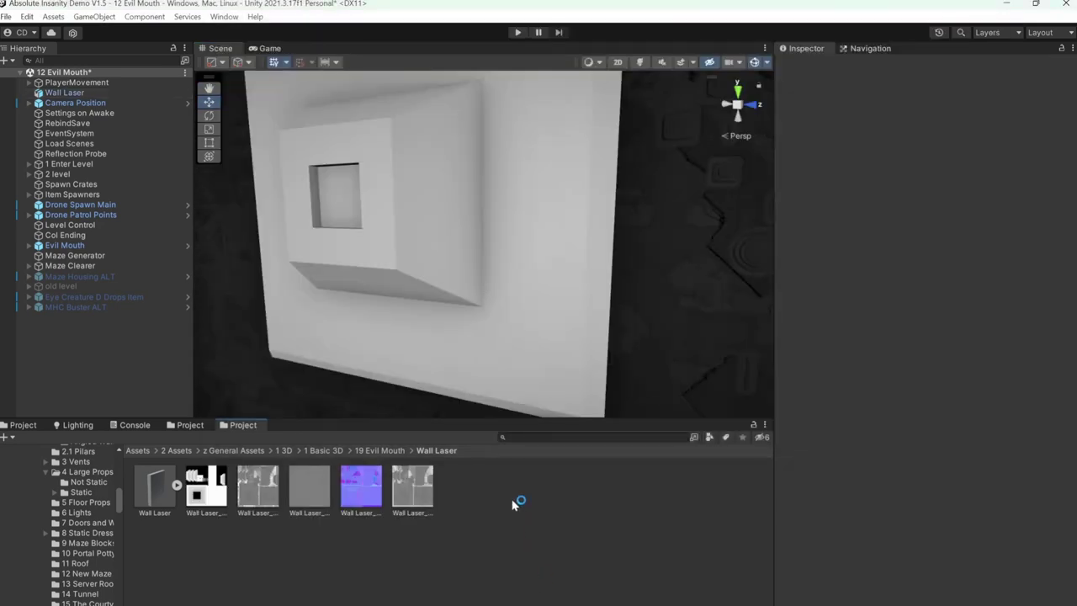
pyautogui.rightClick(512, 502)
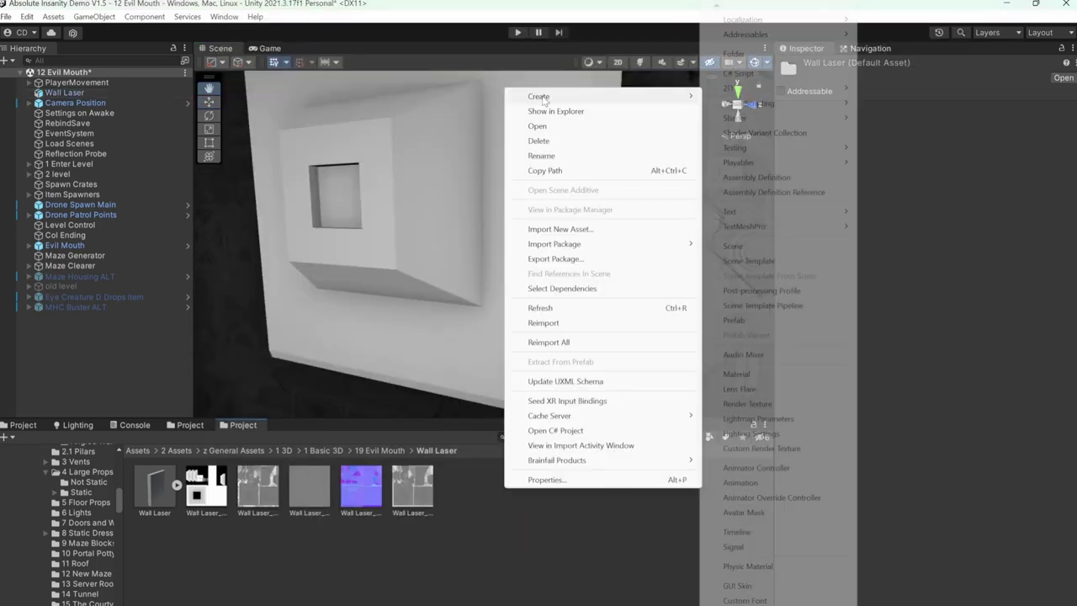
pyautogui.moveTo(538, 96)
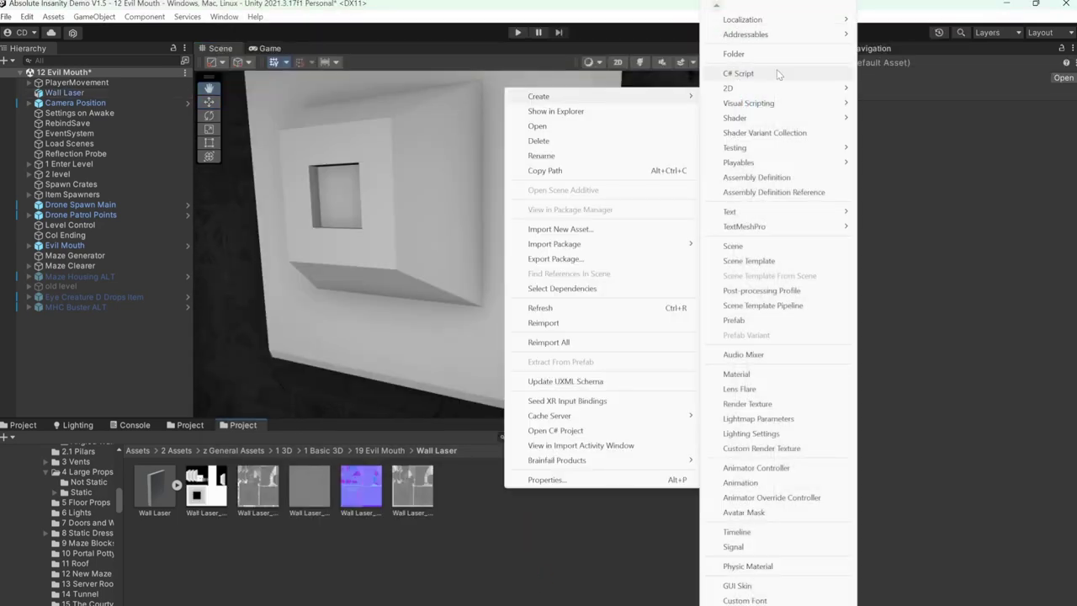
pyautogui.click(743, 374)
# Assign the exported base colour, normal and remaining textures to the Wall Laser material's map slots, marking the normal texture as a normal map.
pyautogui.moveTo(796, 191); pyautogui.dragTo(795, 190)
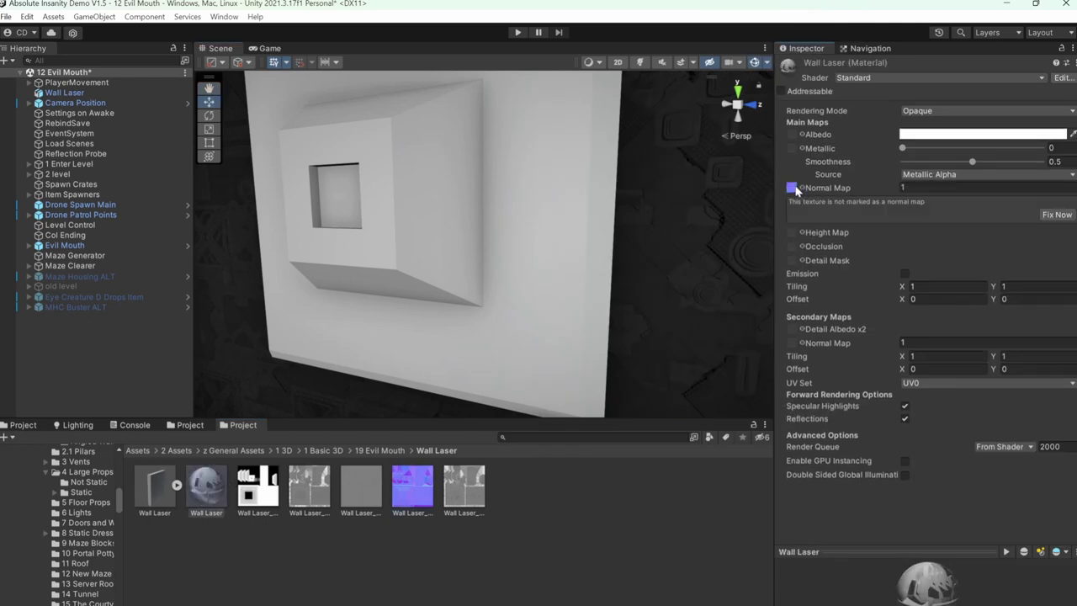
pyautogui.click(1055, 216)
pyautogui.click(464, 486)
pyautogui.moveTo(814, 297); pyautogui.dragTo(791, 202)
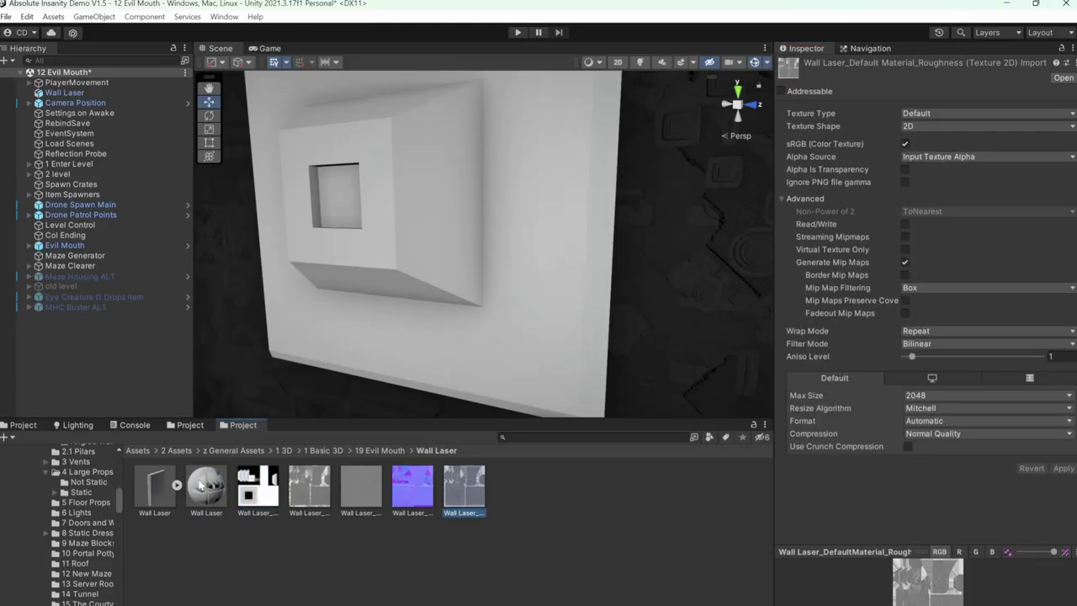
pyautogui.click(202, 486)
pyautogui.click(350, 503)
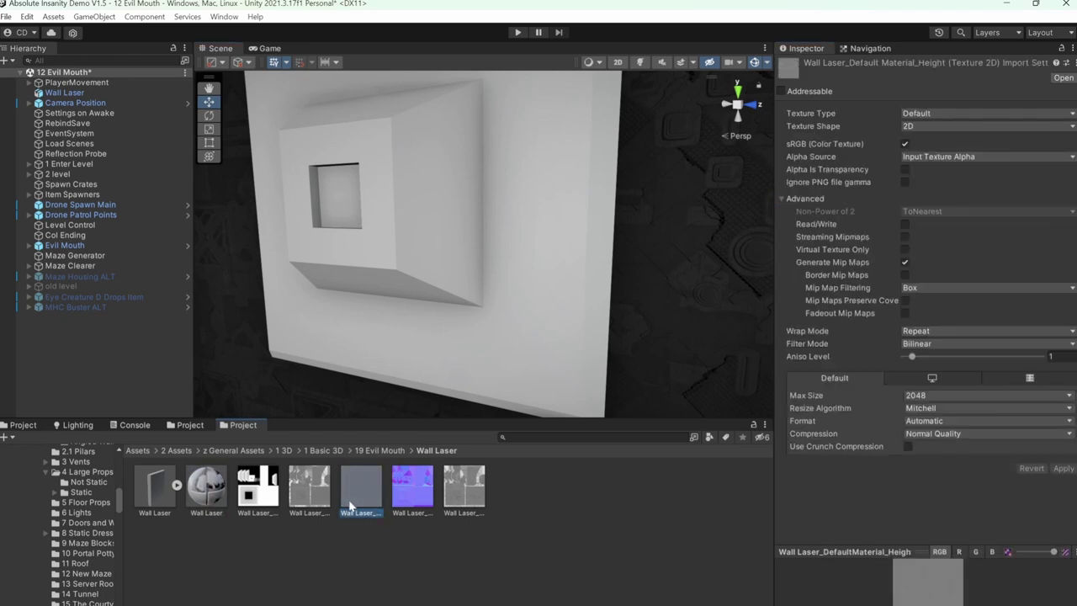
pyautogui.click(309, 488)
pyautogui.click(206, 488)
pyautogui.moveTo(310, 488); pyautogui.dragTo(792, 135)
# Apply the Wall Laser material to the wall laser model in the scene and check it from several angles.
pyautogui.moveTo(538, 202); pyautogui.dragTo(539, 168, button='right')
pyautogui.moveTo(206, 488); pyautogui.dragTo(361, 369)
pyautogui.click(596, 506)
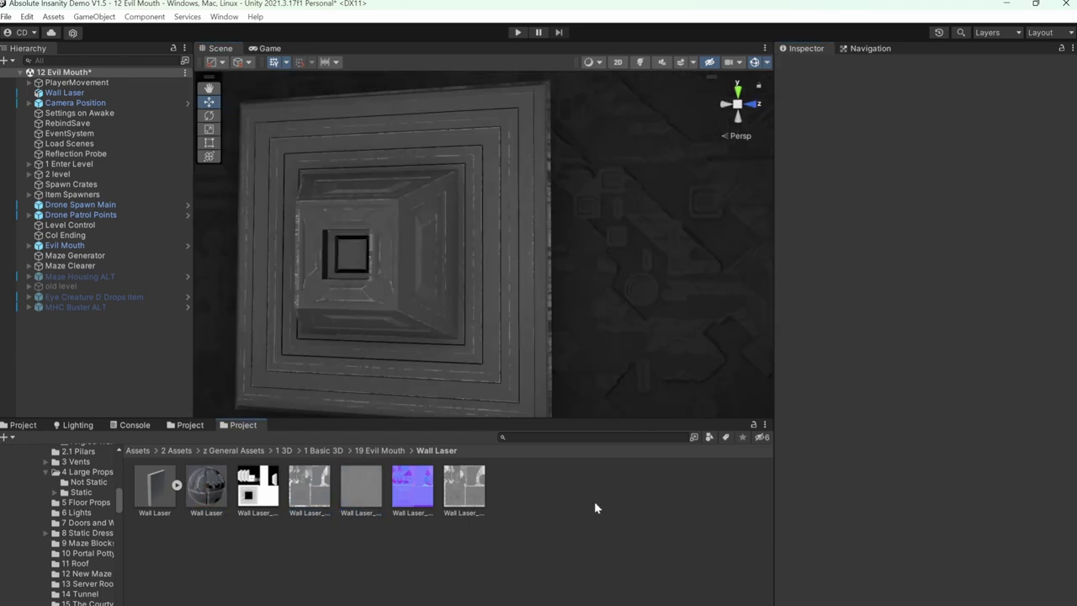
pyautogui.moveTo(568, 135); pyautogui.dragTo(682, 208, button='right')
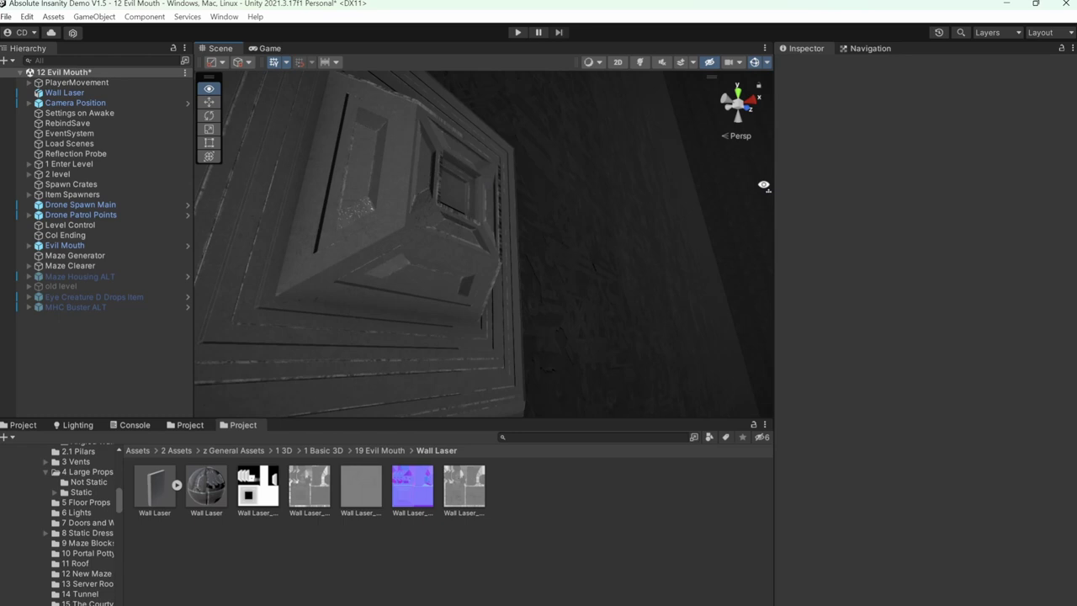
pyautogui.moveTo(763, 185); pyautogui.dragTo(752, 392, button='right')
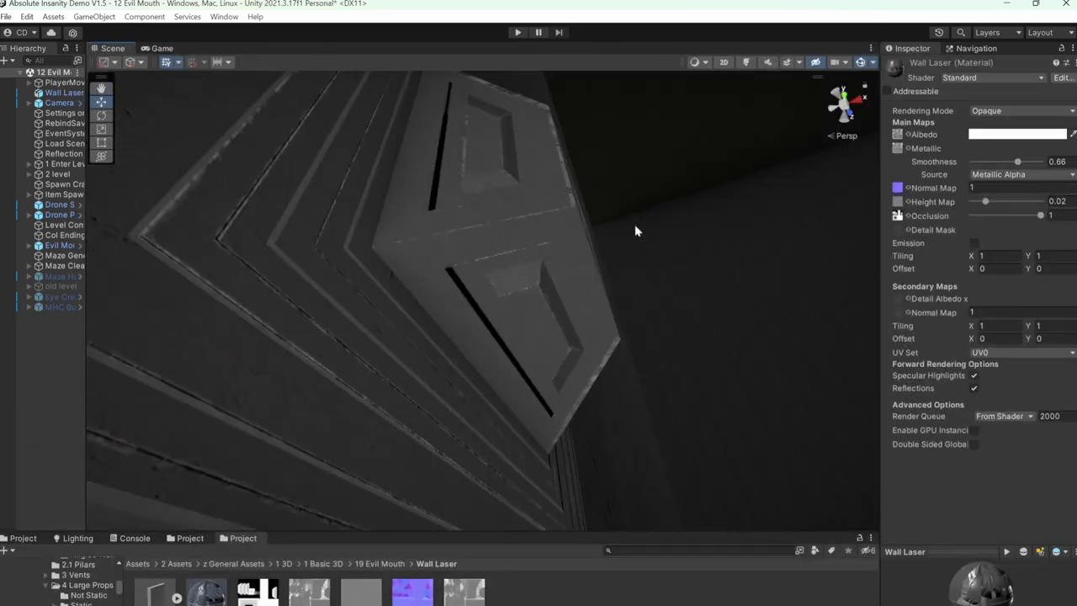
pyautogui.moveTo(634, 231); pyautogui.dragTo(584, 281, button='right')
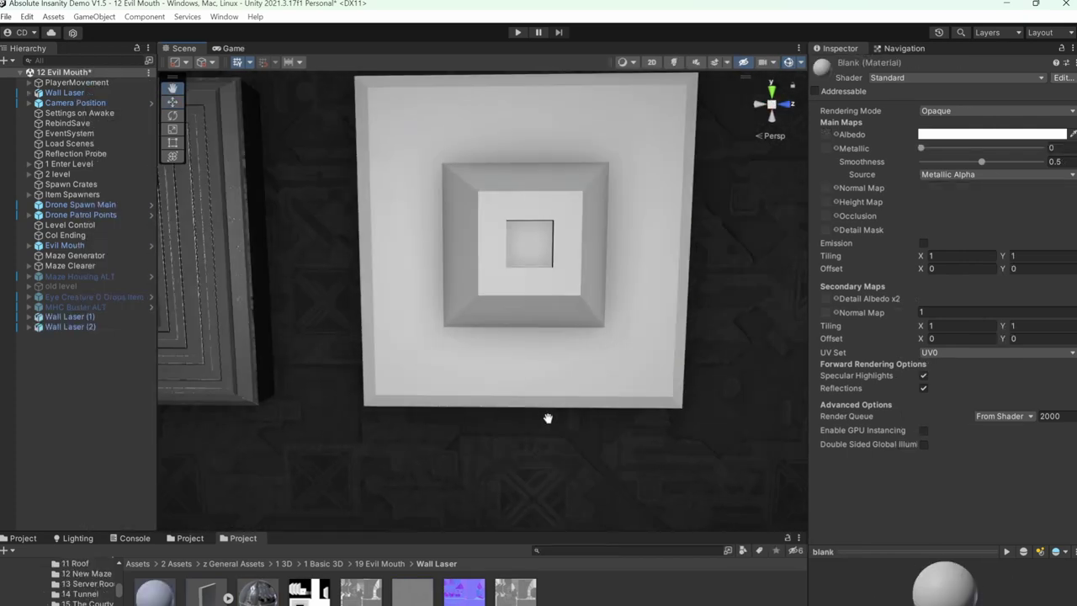
# Darken the Blank material's albedo colour to gray for the untextured wall laser copy.
pyautogui.moveTo(548, 418); pyautogui.dragTo(577, 435, button='middle')
pyautogui.moveTo(577, 435); pyautogui.dragTo(515, 480, button='right')
pyautogui.scroll(-4, 616, 405)
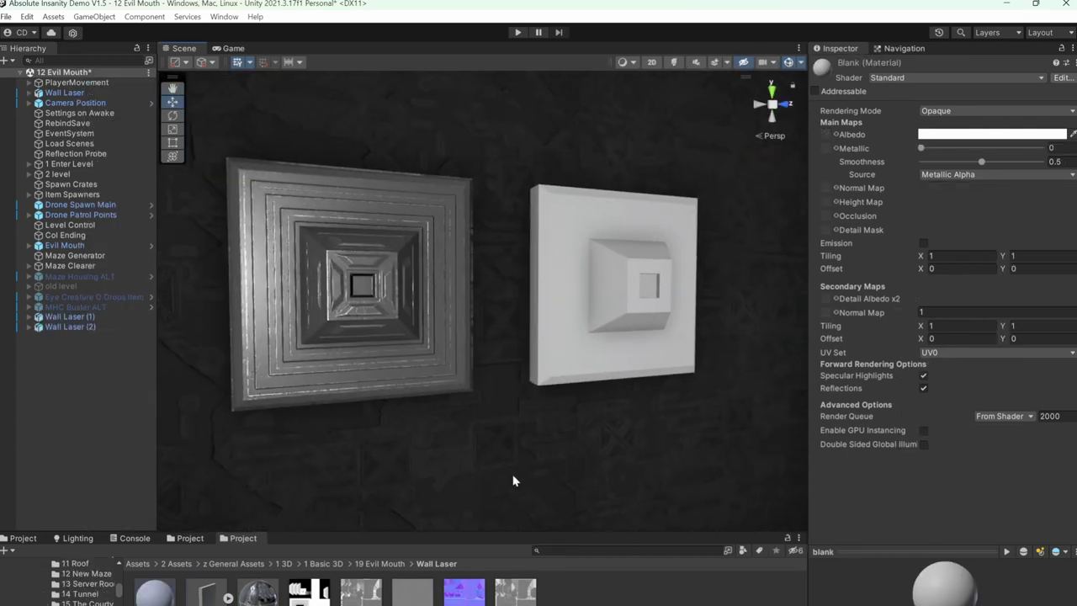
pyautogui.click(976, 135)
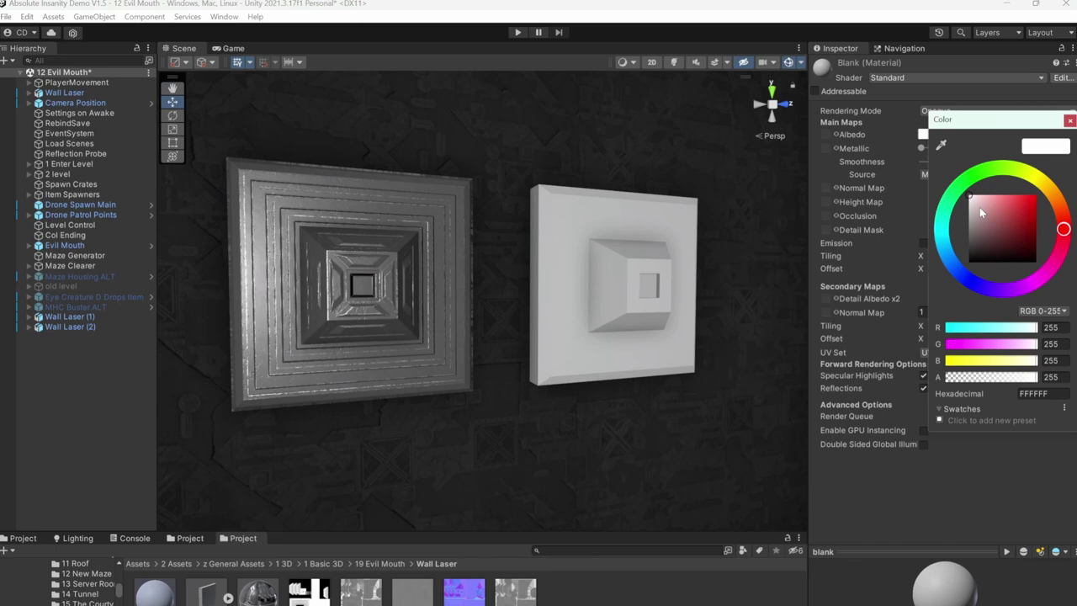
pyautogui.moveTo(977, 209); pyautogui.dragTo(960, 229)
pyautogui.click(683, 582)
# Compare the textured wall laser with the plain gray copy up close, from the front and at an angle.
pyautogui.scroll(5, 639, 435)
pyautogui.moveTo(496, 433); pyautogui.dragTo(682, 432, button='middle')
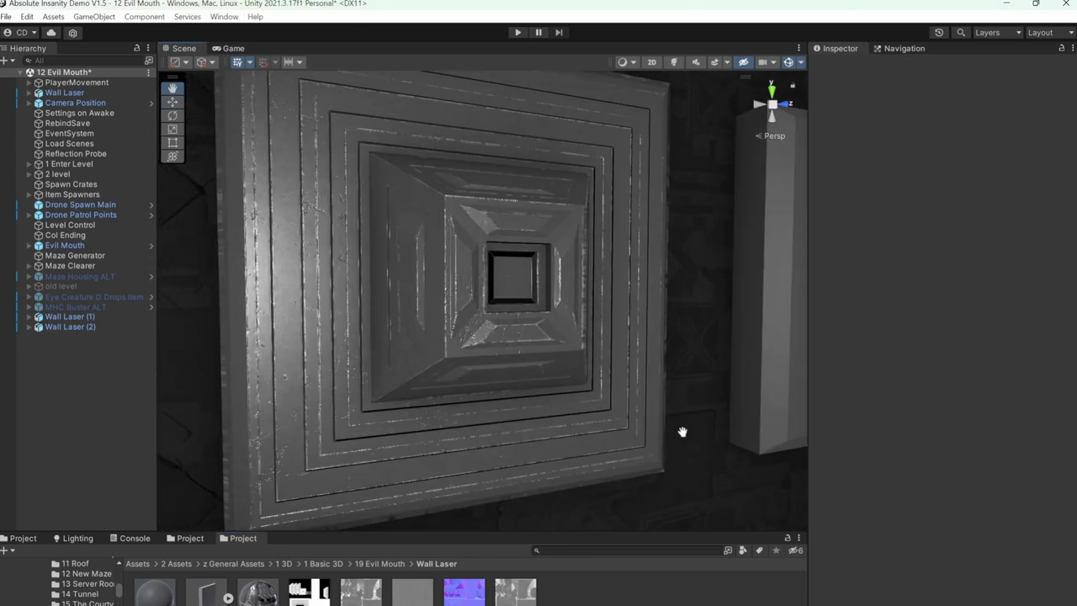
pyautogui.scroll(-5, 682, 432)
pyautogui.moveTo(682, 432); pyautogui.dragTo(600, 427, button='right')
pyautogui.moveTo(601, 426); pyautogui.dragTo(379, 479, button='middle')
pyautogui.moveTo(807, 392); pyautogui.dragTo(1020, 383)
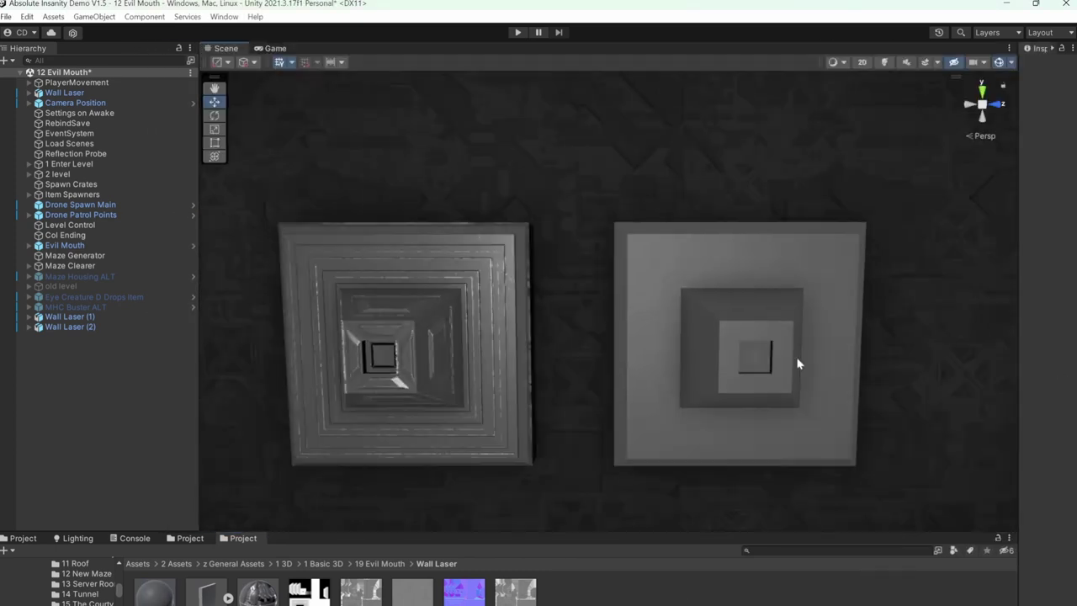
pyautogui.moveTo(798, 363); pyautogui.dragTo(818, 334, button='right')
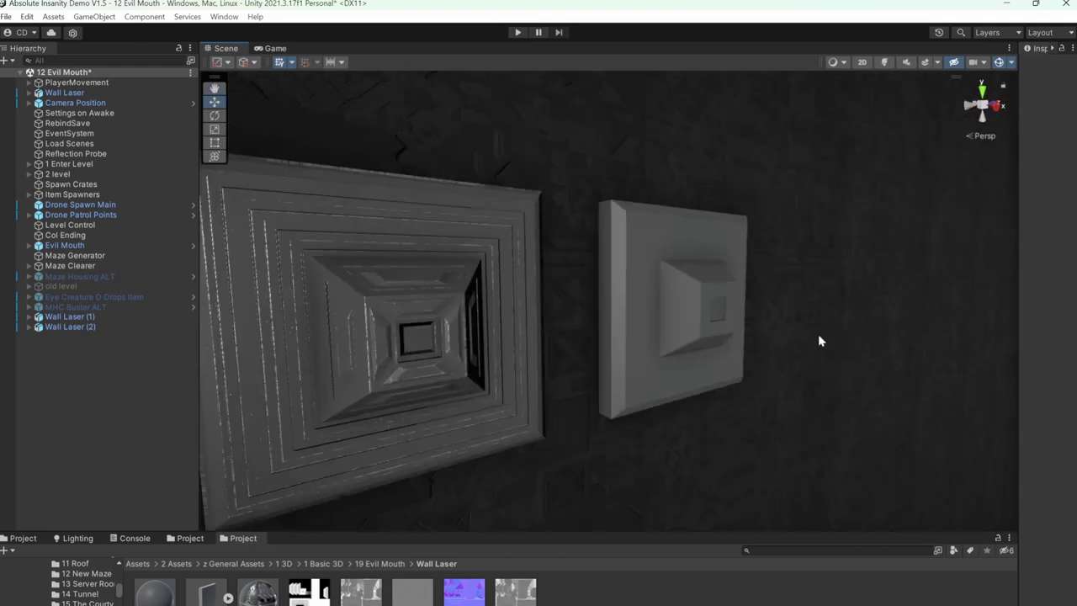